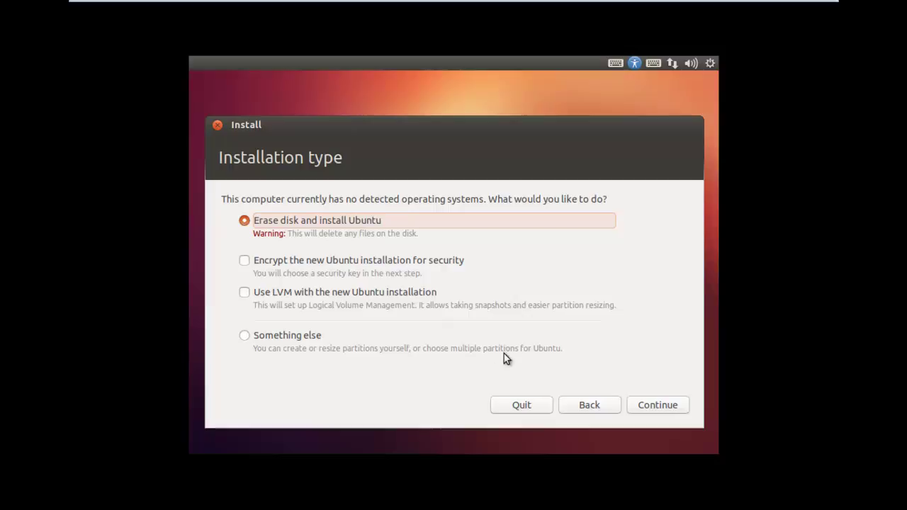
# Step: Start the Ubuntu installation by erasing the disk, with Kuwait as the location and the English (US) keyboard layout
pyautogui.click(653, 404)
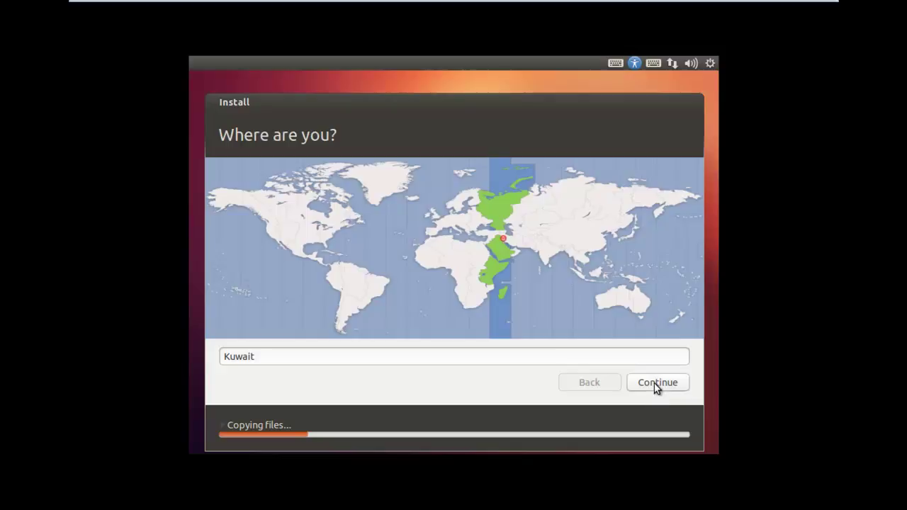
pyautogui.click(654, 383)
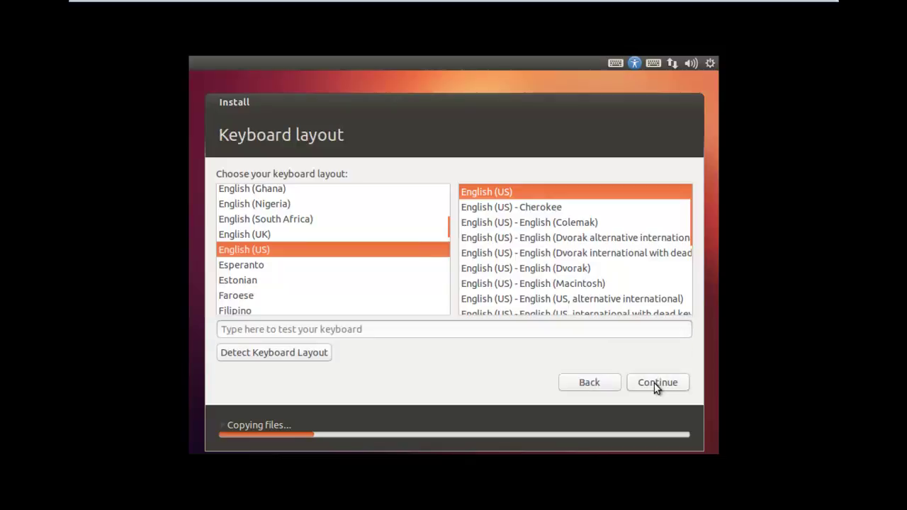
pyautogui.click(654, 383)
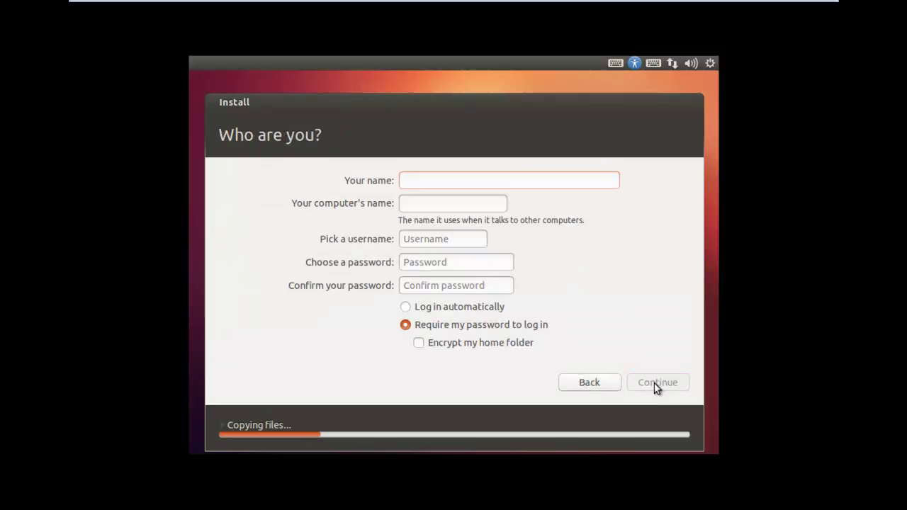
# Step: Enter the user's name in the Ubuntu account details
pyautogui.write('Ahm')
pyautogui.press('BackSpace')
pyautogui.press('BackSpace')
pyautogui.press('BackSpace')
pyautogui.write('S')
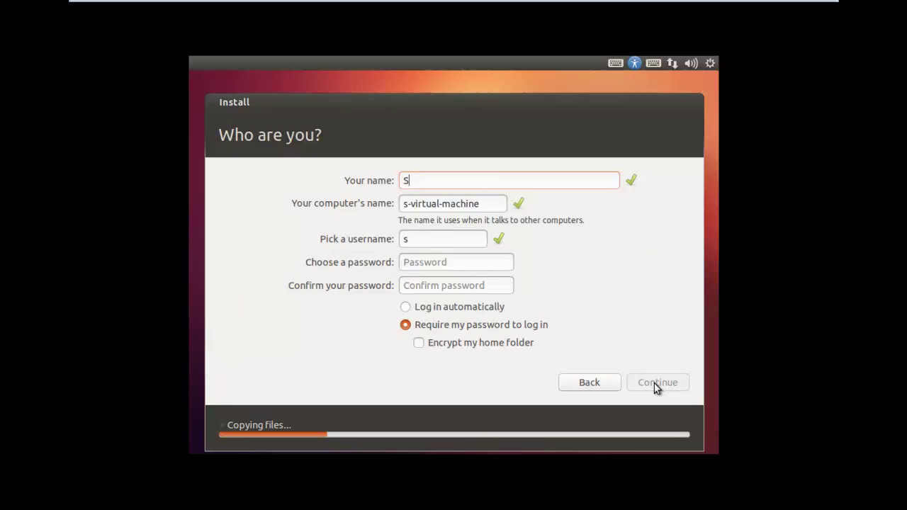
pyautogui.write('alama')
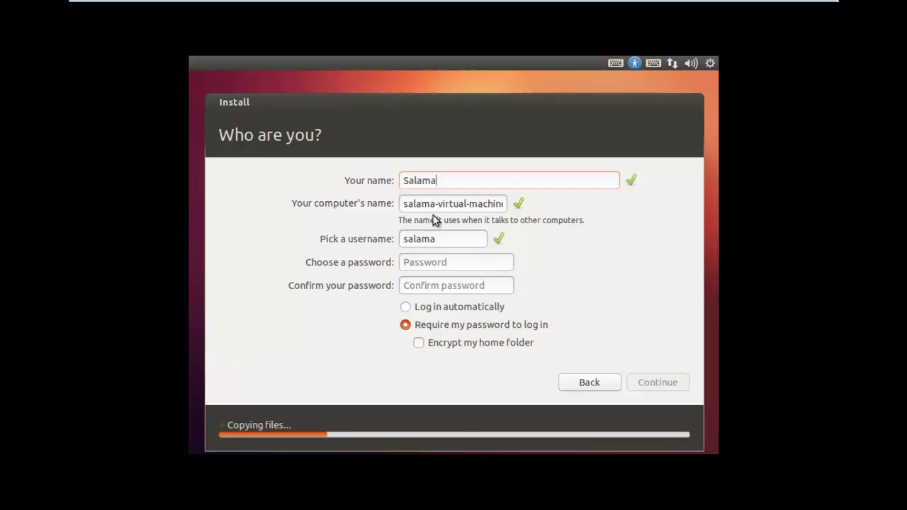
# Step: Replace the "virtual-machine" ending of the computer's name with "PC", keeping the hyphen
pyautogui.moveTo(439, 204); pyautogui.dragTo(469, 204)
pyautogui.moveTo(524, 204); pyautogui.dragTo(525, 204)
pyautogui.press('BackSpace')
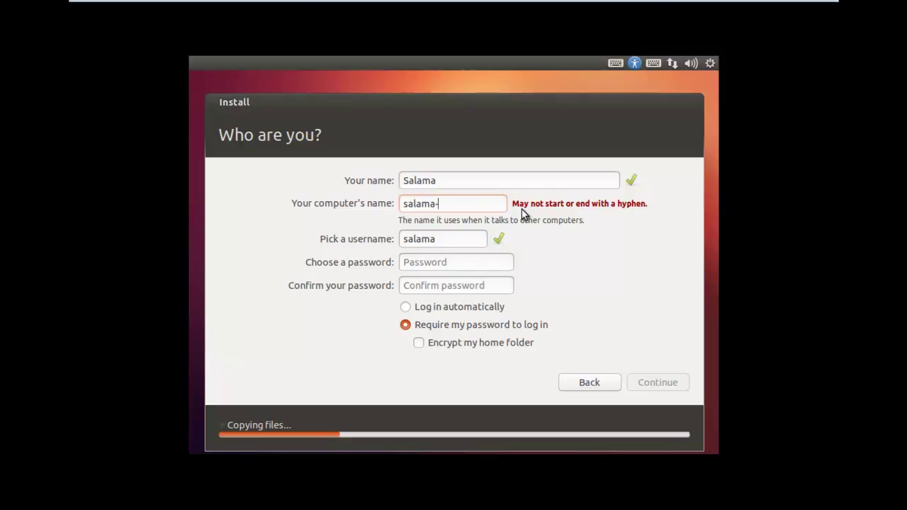
pyautogui.write('PC')
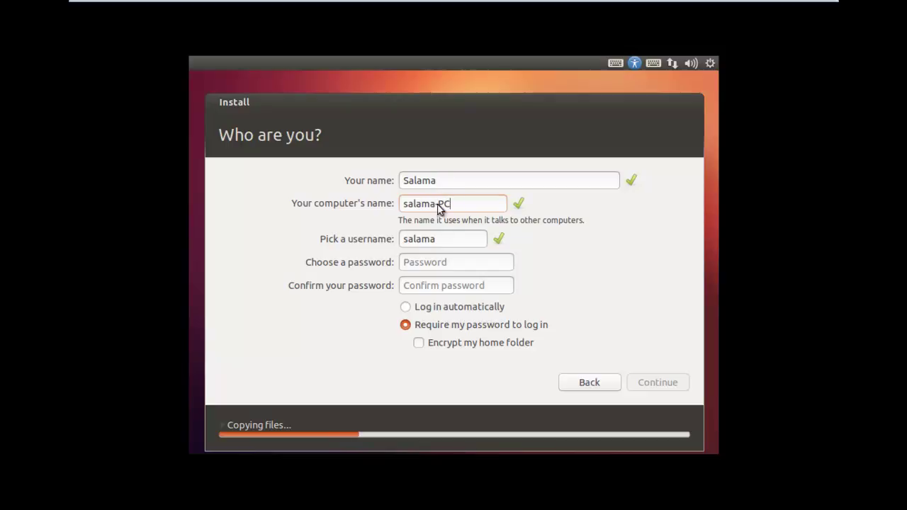
# Step: Enter and confirm the account password, choose to log in automatically, and continue the Ubuntu installation
pyautogui.click(453, 266)
pyautogui.press('Tab')
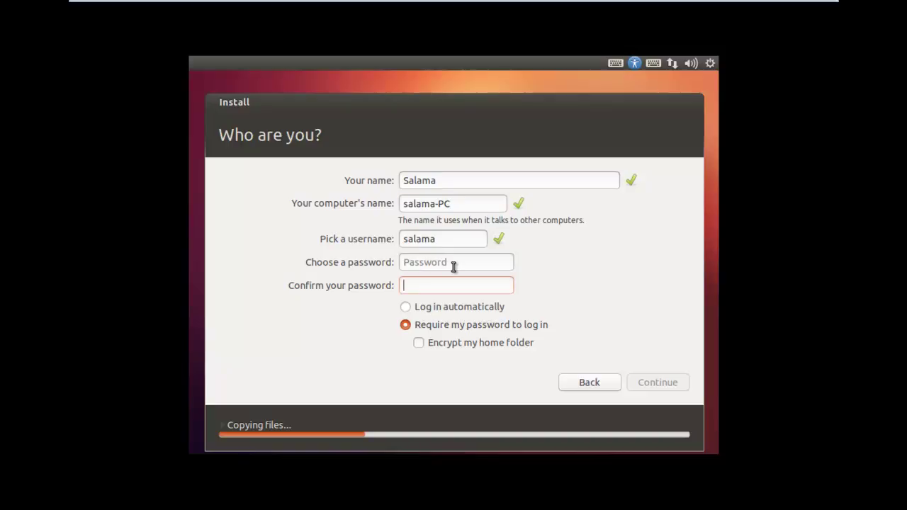
pyautogui.click(397, 272)
pyautogui.click(430, 265)
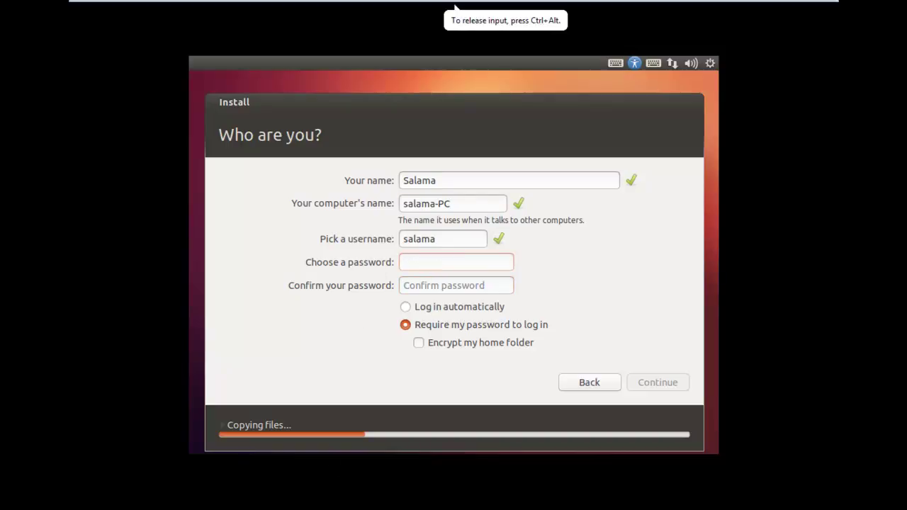
pyautogui.write('••••••')
pyautogui.press('Tab')
pyautogui.write('••••••')
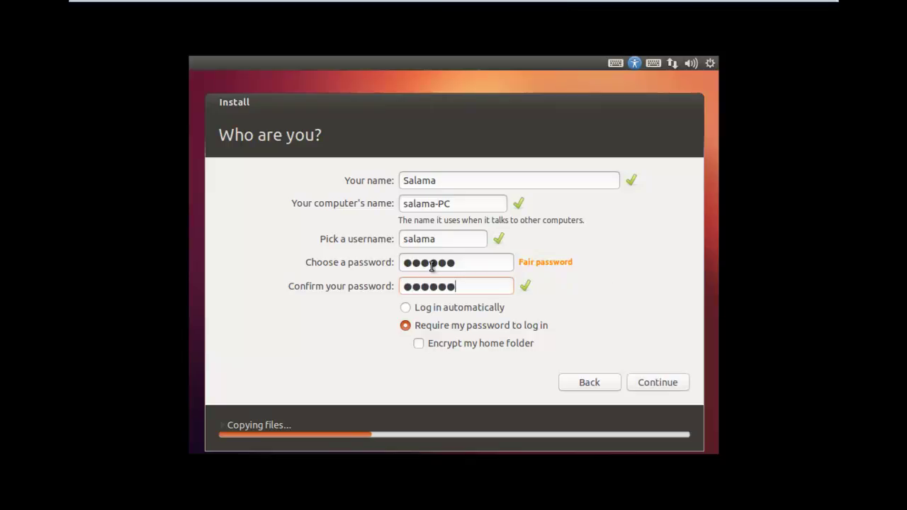
pyautogui.click(437, 310)
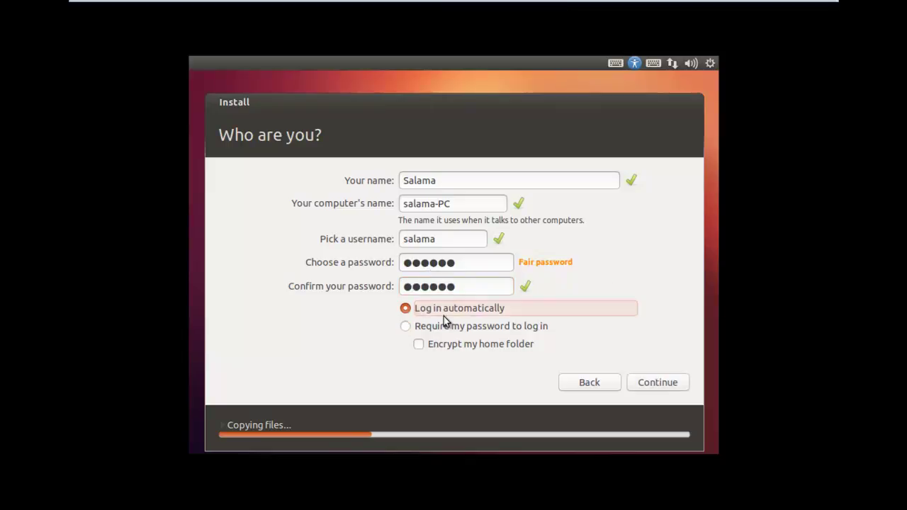
pyautogui.click(649, 382)
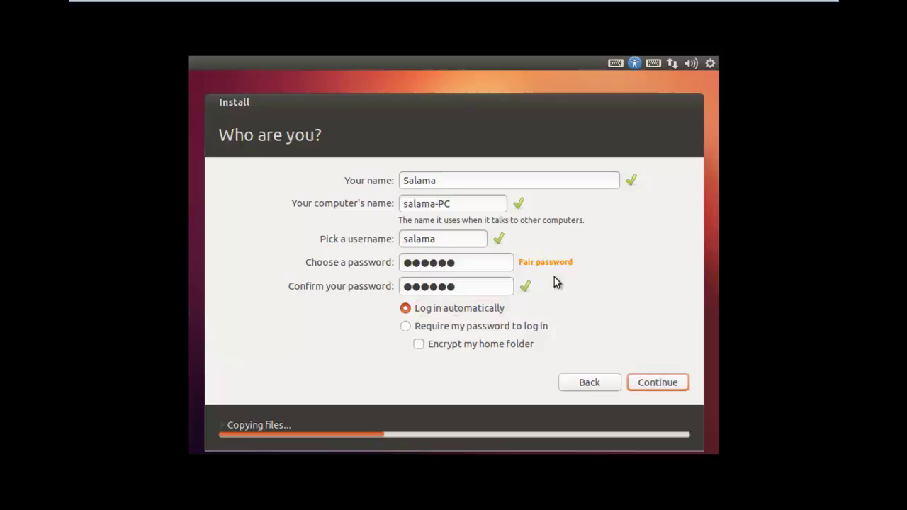
pyautogui.click(657, 384)
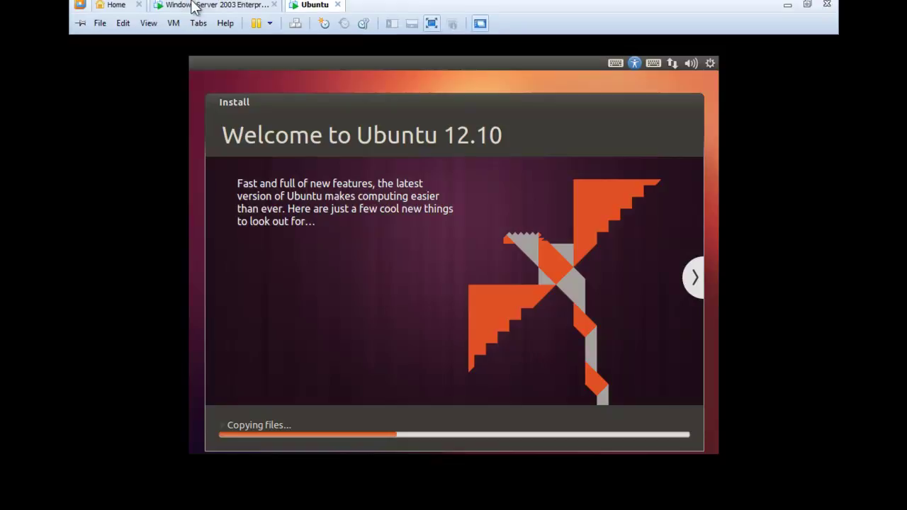
# Step: Check the Windows Server 2003 virtual machine, return to Ubuntu, and minimize the virtual machine window
pyautogui.click(199, 11)
pyautogui.click(315, 11)
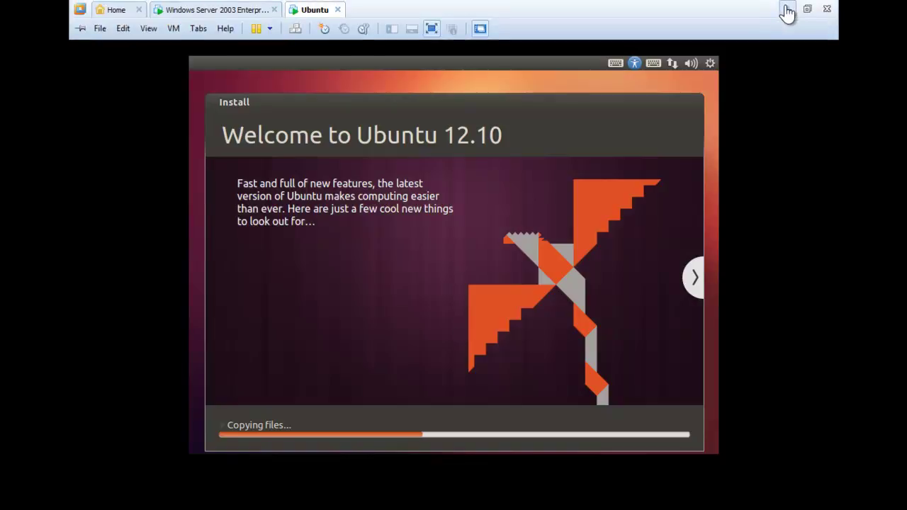
pyautogui.click(786, 12)
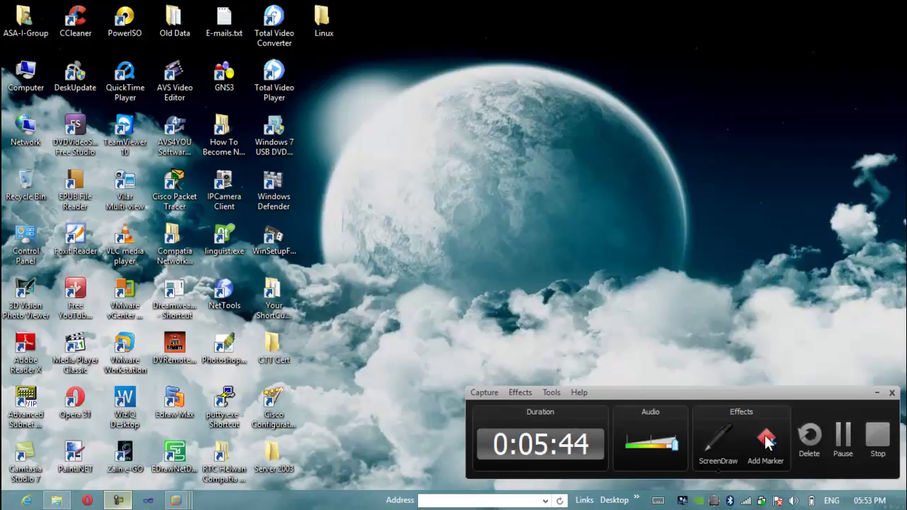
pyautogui.click(843, 436)
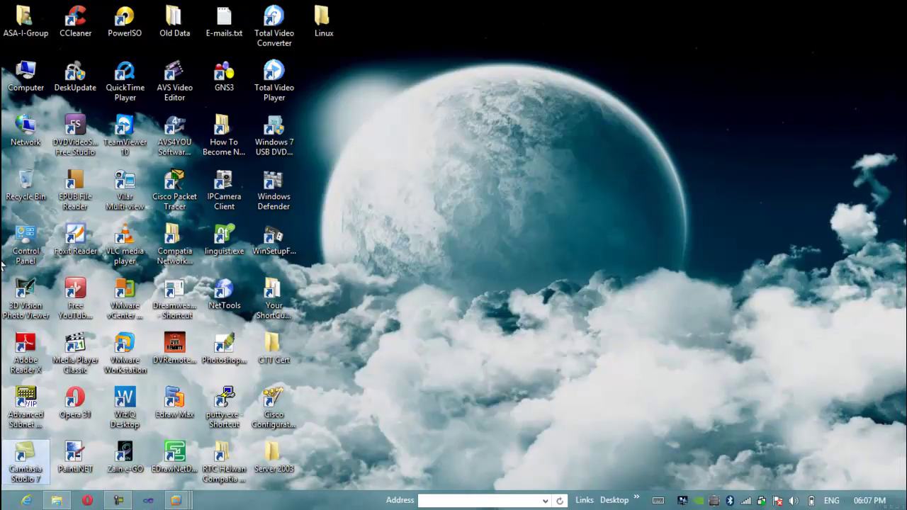
pyautogui.rightClick(397, 141)
pyautogui.click(431, 178)
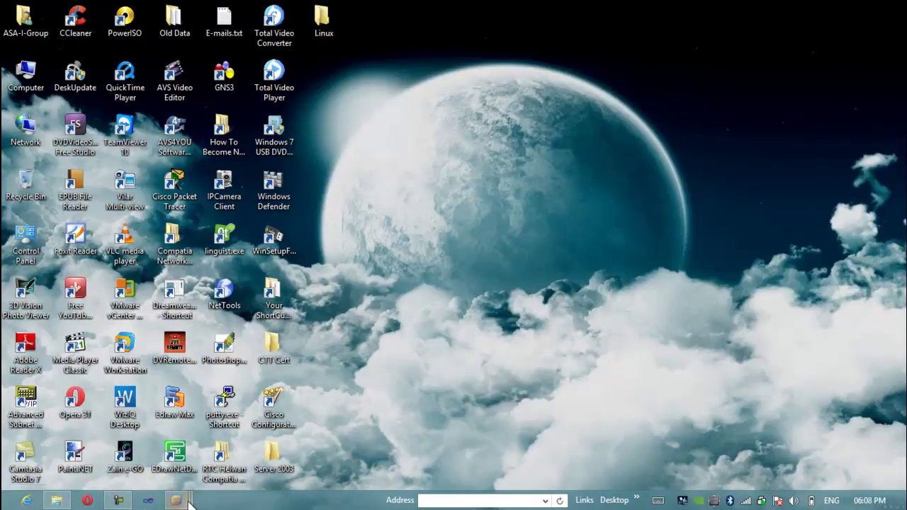
# Step: Restore the VMware Workstation window and check the Windows Server 2003, Ubuntu and Windows XP Professional virtual machines
pyautogui.moveTo(176, 500)
pyautogui.click(227, 425)
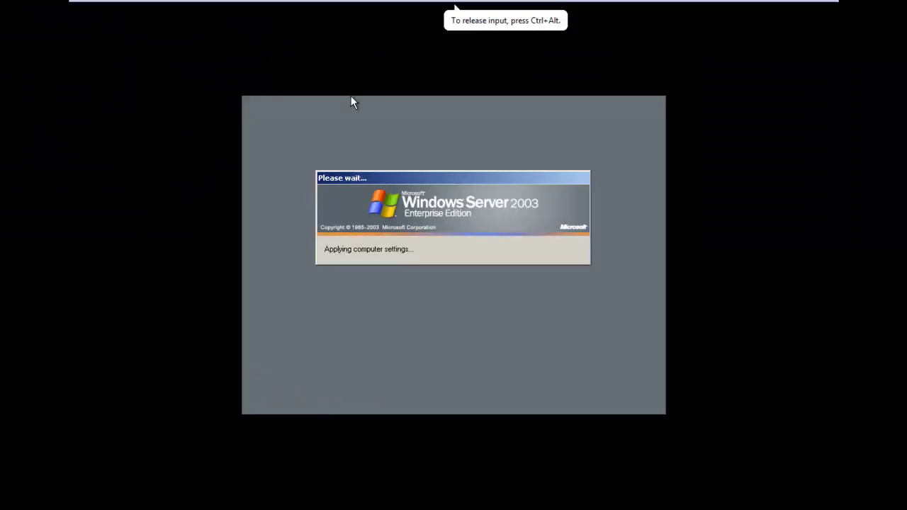
pyautogui.moveTo(347, 4)
pyautogui.click(316, 10)
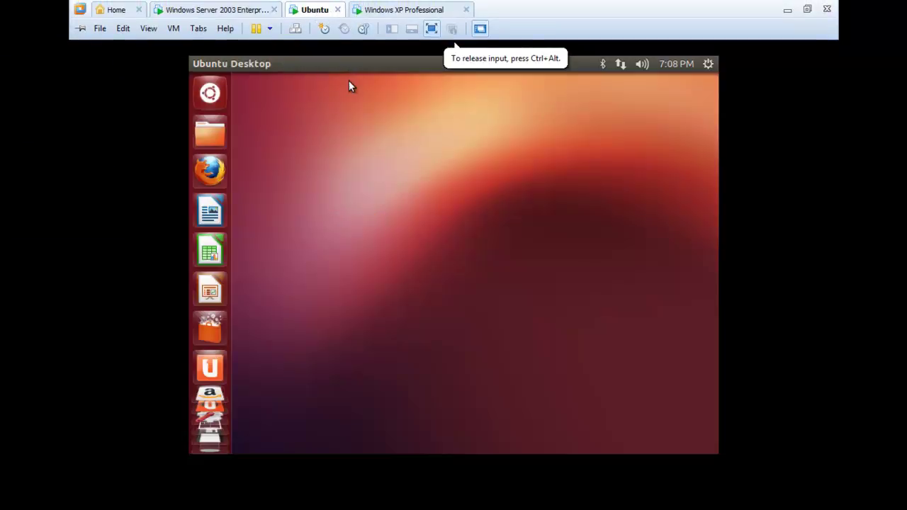
pyautogui.click(397, 11)
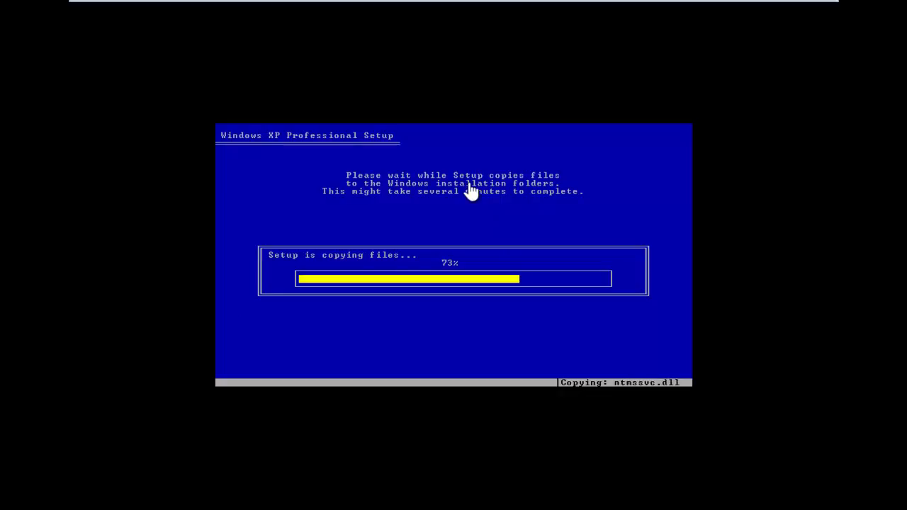
# Step: Switch to the Windows Server 2003 virtual machine, send it Ctrl+Alt+Del and log on
pyautogui.click(170, 8)
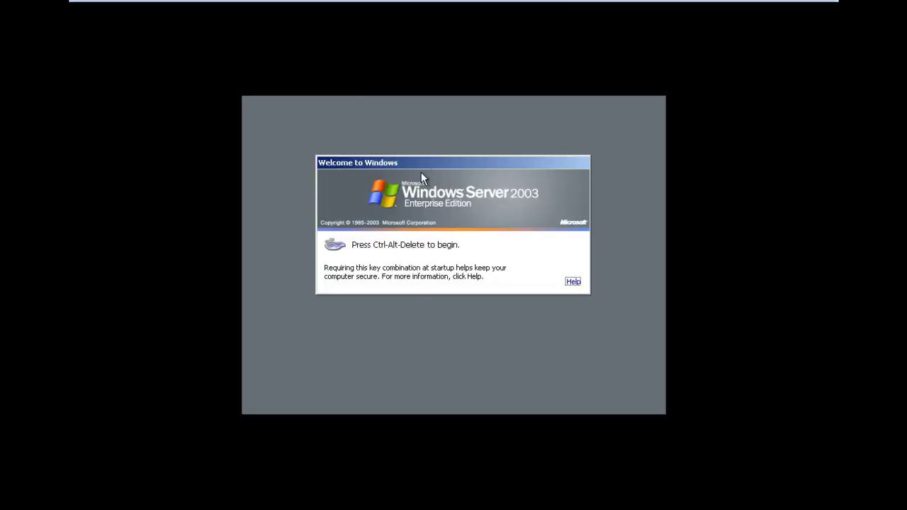
pyautogui.moveTo(271, 95)
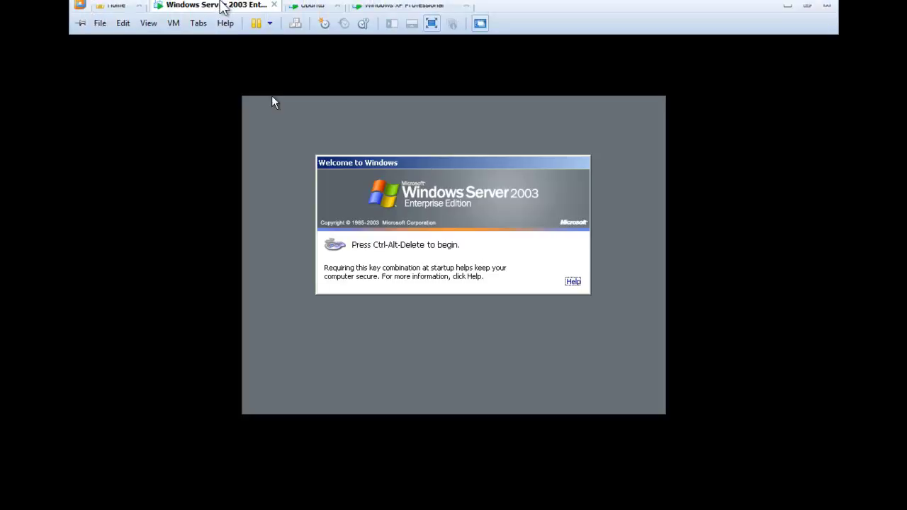
pyautogui.click(174, 29)
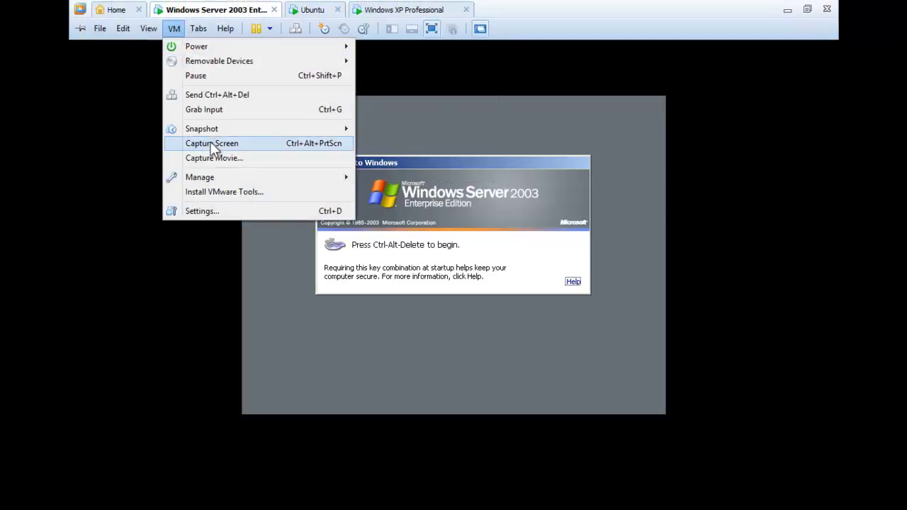
pyautogui.click(221, 97)
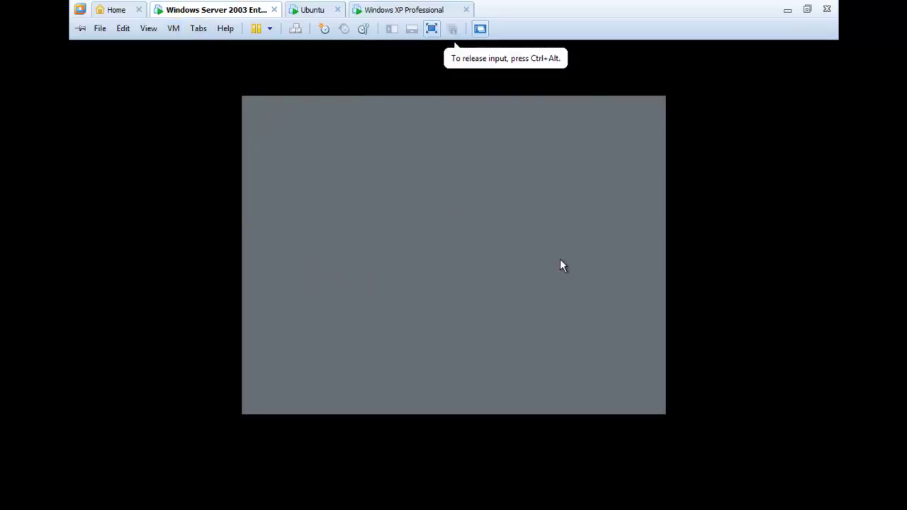
pyautogui.click(447, 294)
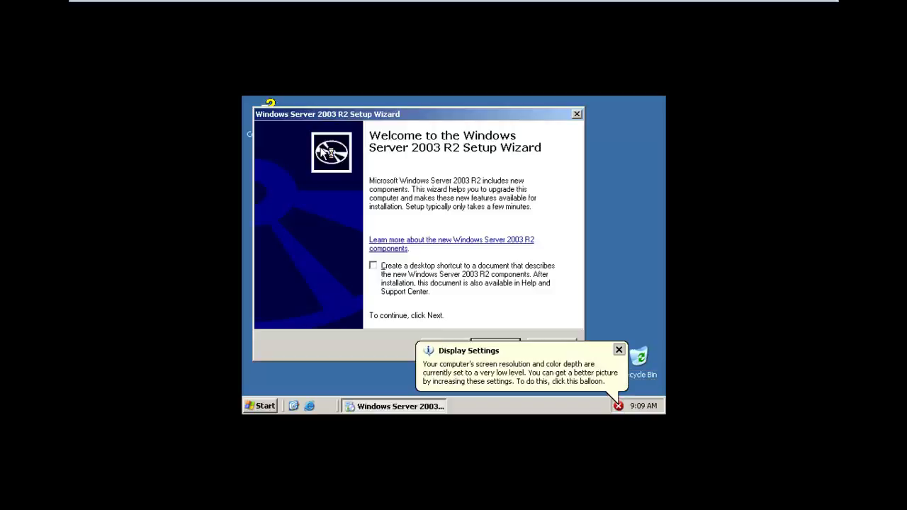
# Step: Let Windows Server 2003 automatically correct the screen resolution and color depth, and keep the new display settings
pyautogui.click(594, 354)
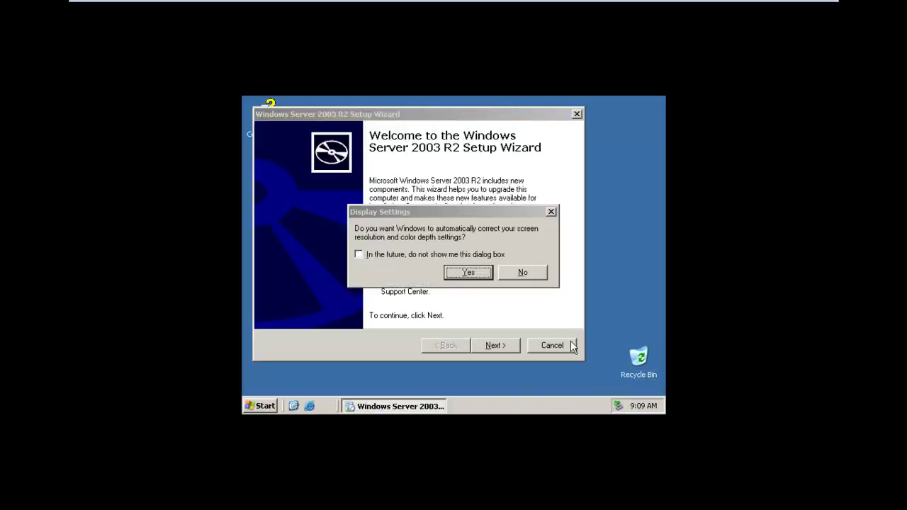
pyautogui.click(467, 272)
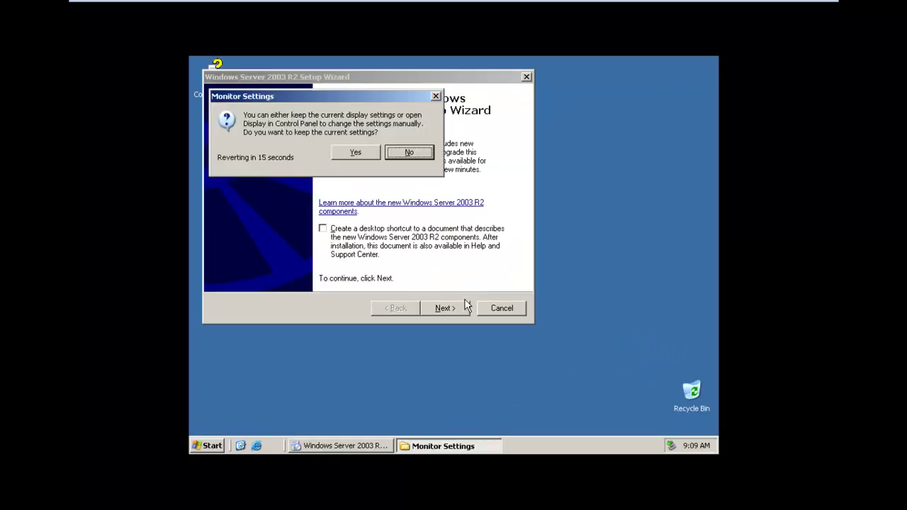
pyautogui.click(361, 156)
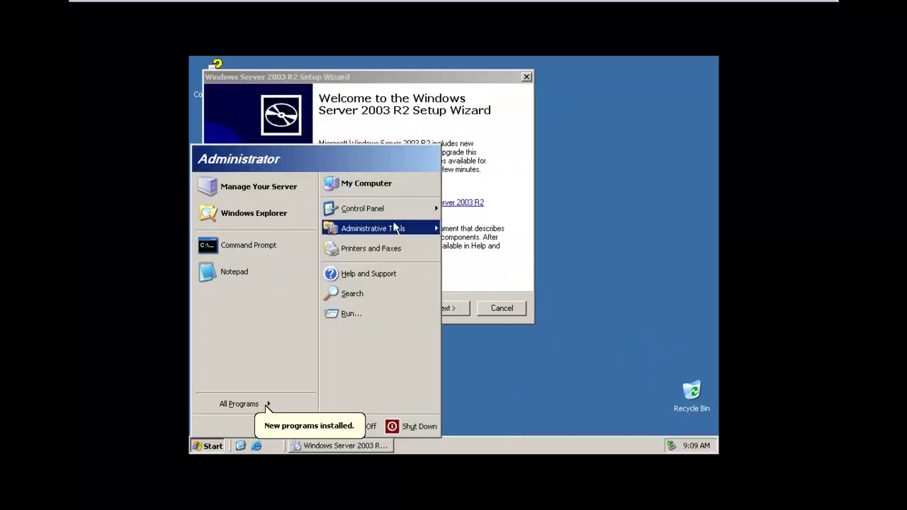
# Step: Run the Windows Server 2003 R2 Setup Wizard without creating the desktop shortcut
pyautogui.click(469, 285)
pyautogui.press('space')
pyautogui.click(447, 309)
pyautogui.click(447, 308)
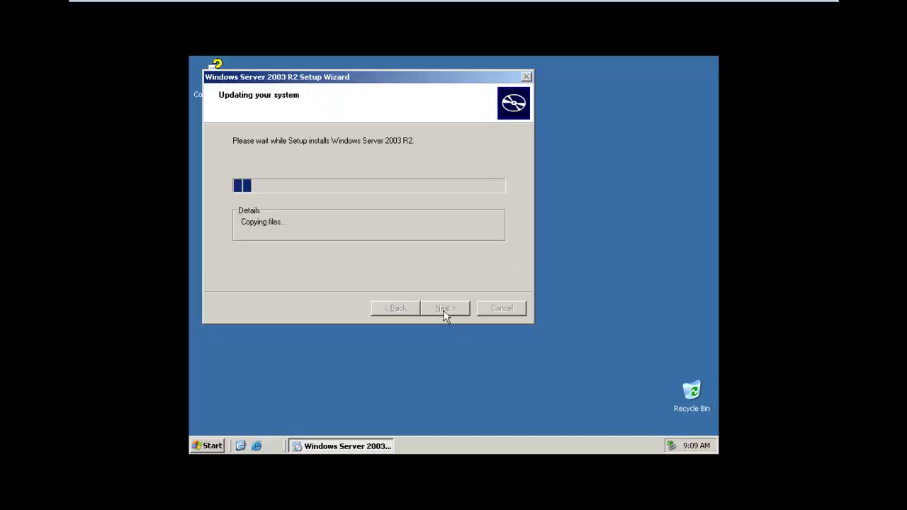
pyautogui.moveTo(253, 6)
pyautogui.rightClick(226, 11)
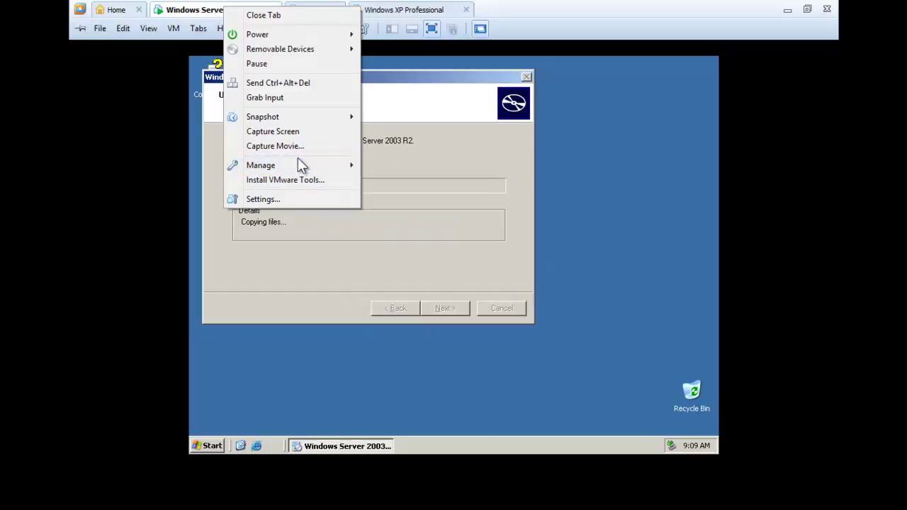
pyautogui.click(183, 18)
pyautogui.click(174, 27)
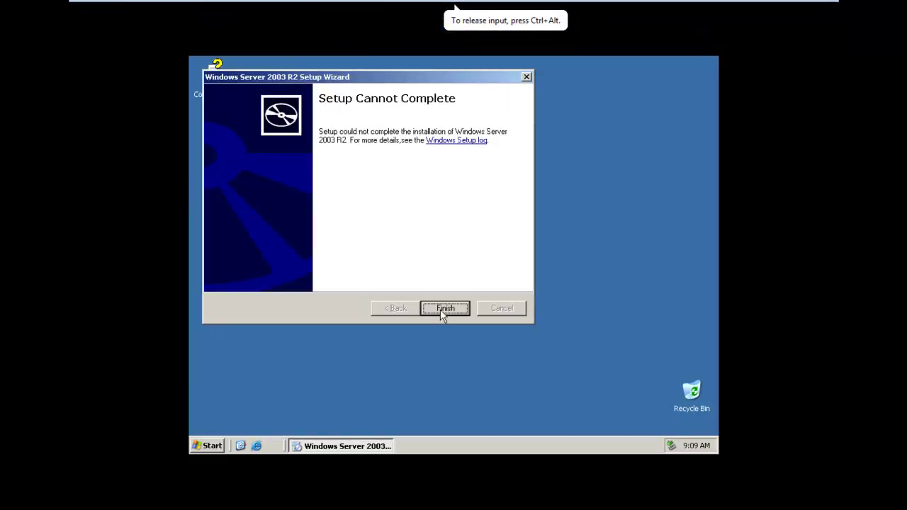
# Step: Finish the R2 Setup Wizard and the Post-Setup Security Updates page, and close Manage Your Server
pyautogui.click(444, 311)
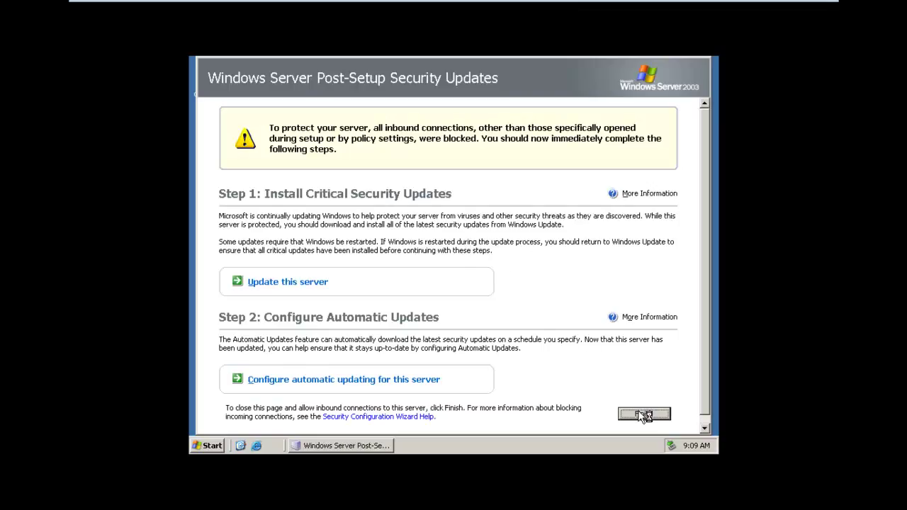
pyautogui.click(643, 413)
pyautogui.click(428, 277)
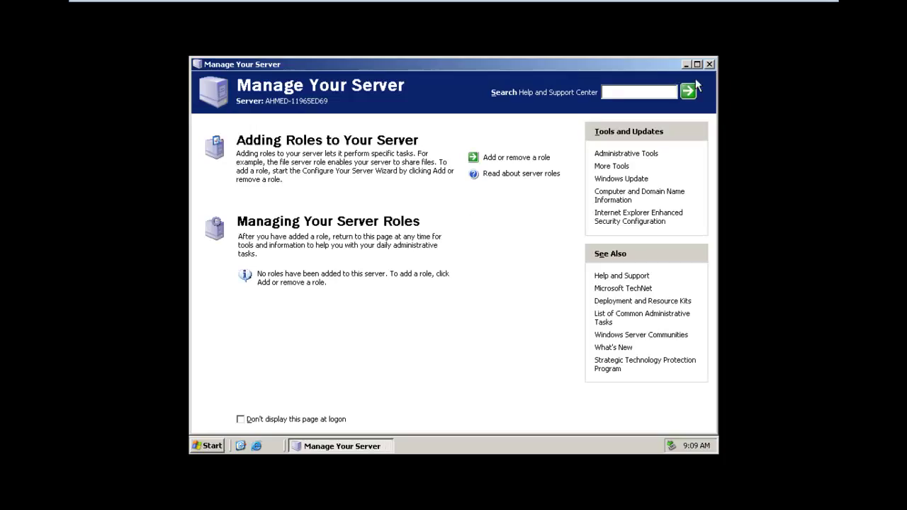
pyautogui.click(709, 64)
# Step: Show the My Documents, My Computer, My Network Places and Internet Explorer icons on the Windows Server 2003 desktop, and refresh it
pyautogui.rightClick(460, 171)
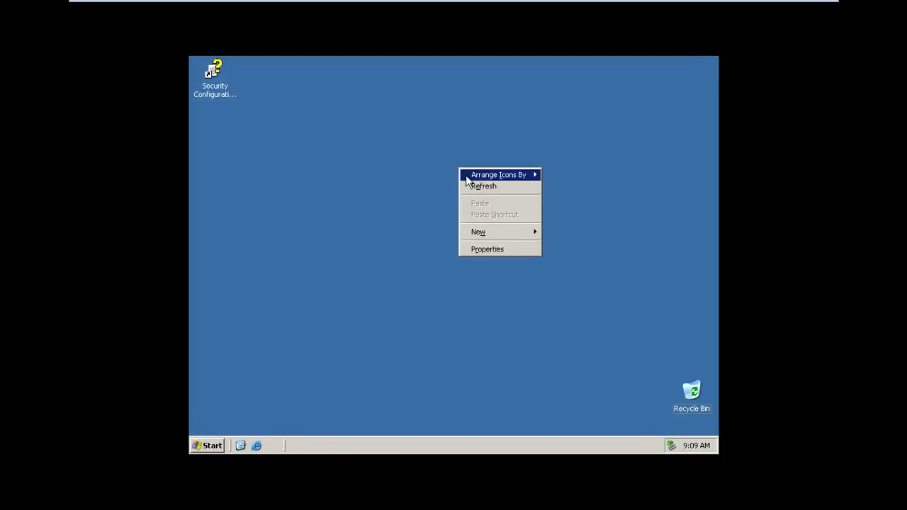
pyautogui.click(472, 187)
pyautogui.rightClick(375, 191)
pyautogui.click(401, 271)
pyautogui.click(268, 97)
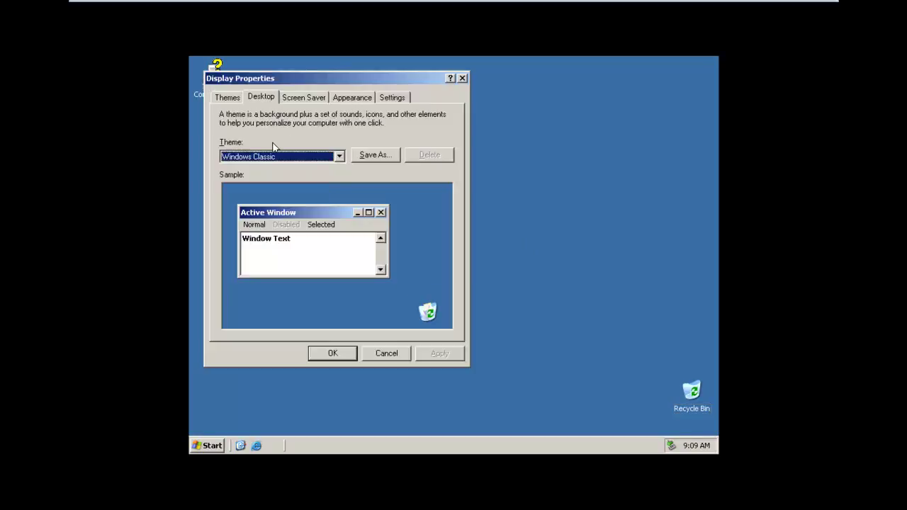
pyautogui.click(277, 327)
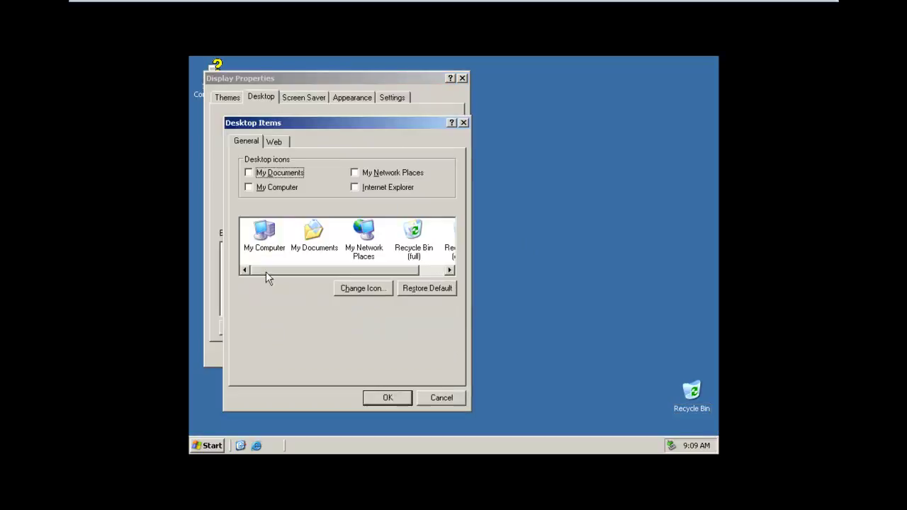
pyautogui.click(265, 187)
pyautogui.click(262, 176)
pyautogui.click(355, 173)
pyautogui.click(357, 188)
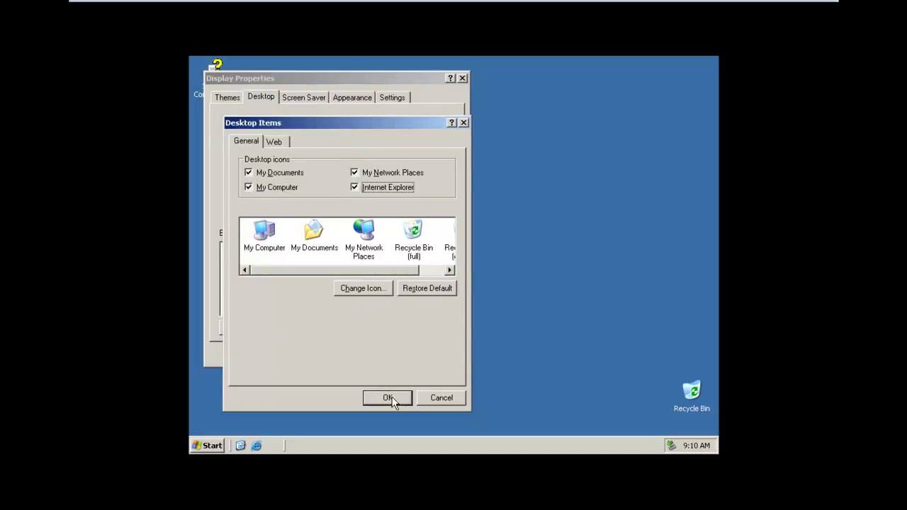
pyautogui.click(388, 398)
pyautogui.click(342, 358)
pyautogui.rightClick(409, 222)
pyautogui.click(425, 238)
# Step: Launch the VMware Tools installer from the VMware Tools (D:) drive in My Computer, and close the My Computer window
pyautogui.doubleClick(220, 181)
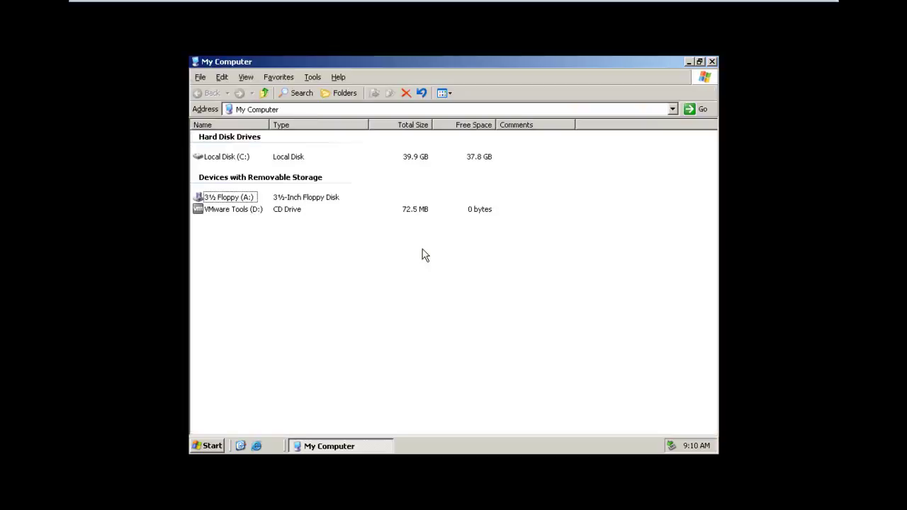
pyautogui.click(243, 212)
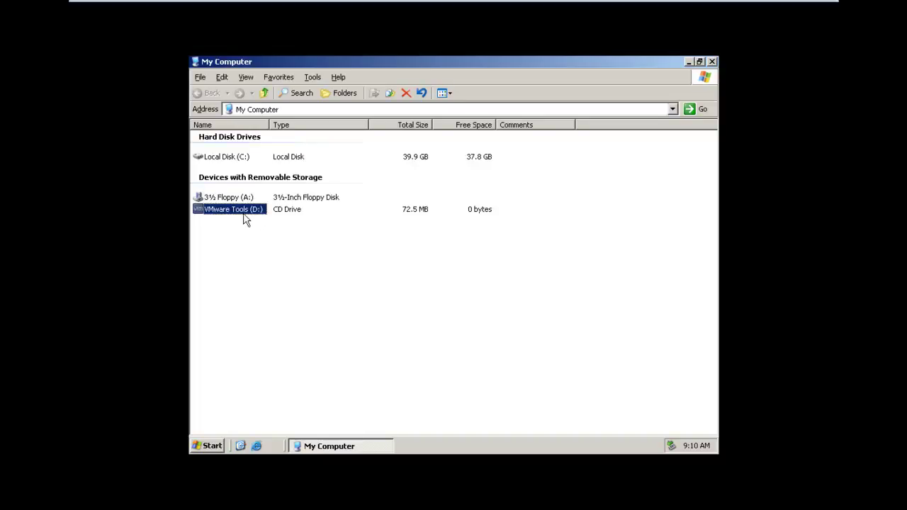
pyautogui.doubleClick(239, 212)
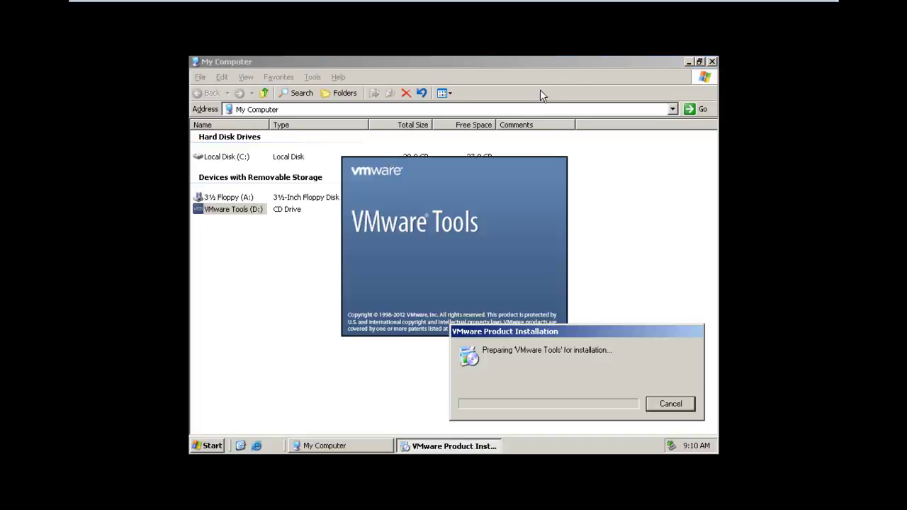
pyautogui.click(713, 61)
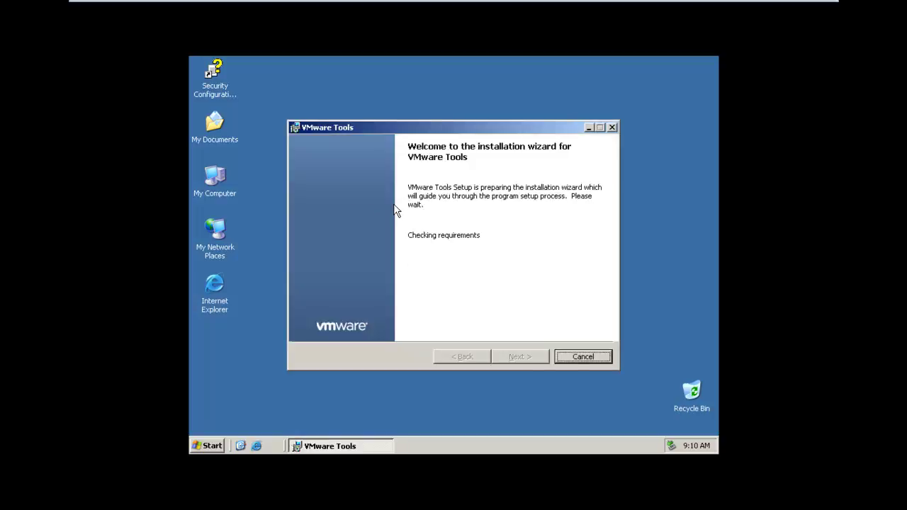
# Step: Choose a setup type in the VMware Tools wizard and start the installation
pyautogui.click(511, 356)
pyautogui.click(332, 250)
pyautogui.click(513, 358)
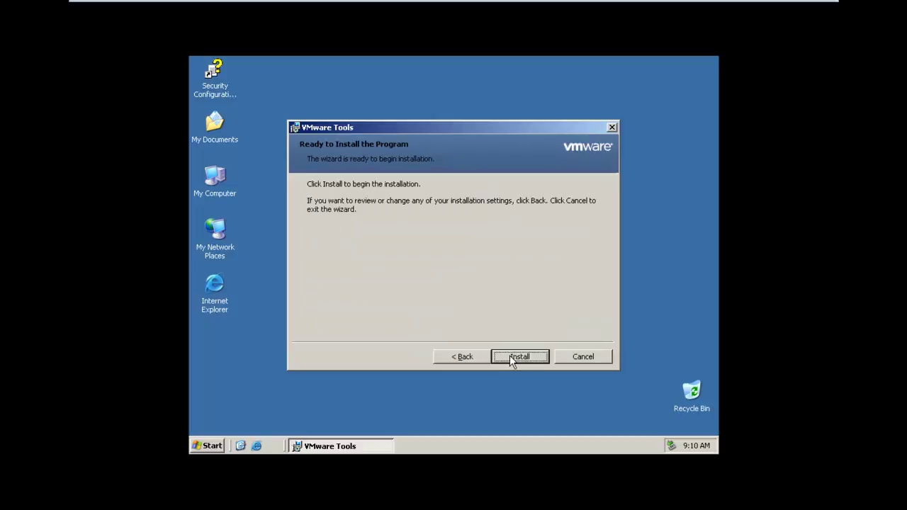
pyautogui.click(509, 355)
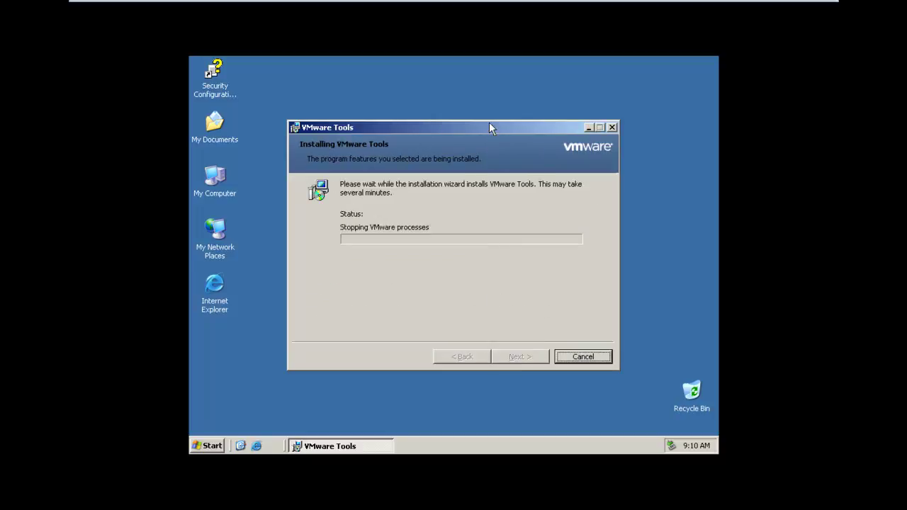
pyautogui.moveTo(488, 124); pyautogui.dragTo(493, 101)
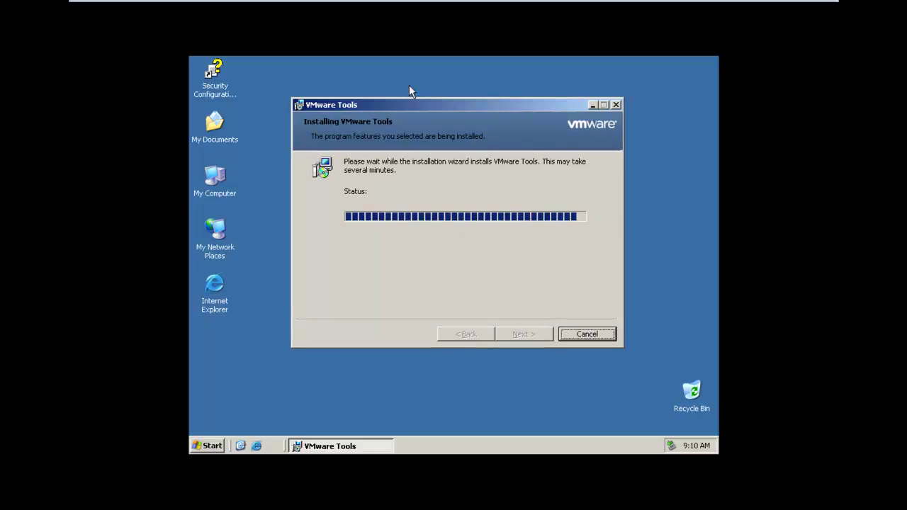
# Step: Check the Windows XP Professional setup progress, and return to the VMware Tools installation in Windows Server 2003
pyautogui.click(411, 10)
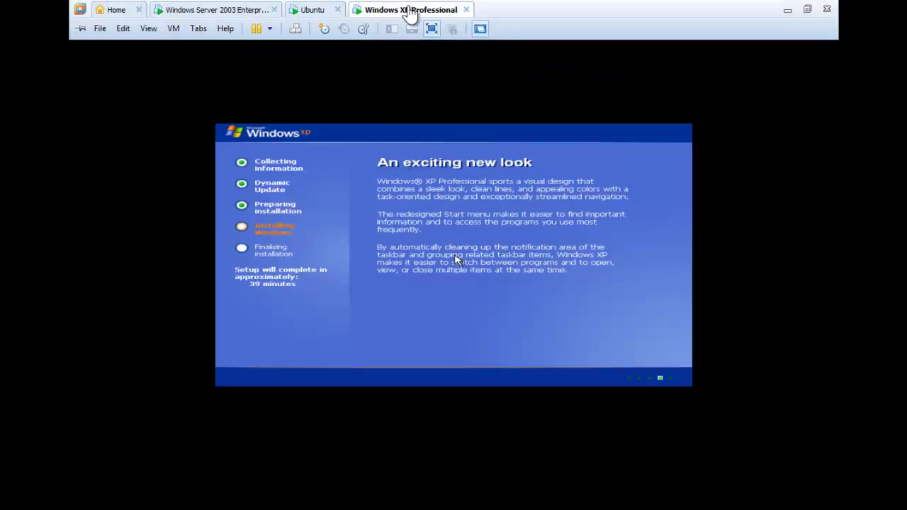
pyautogui.moveTo(251, 2)
pyautogui.click(219, 13)
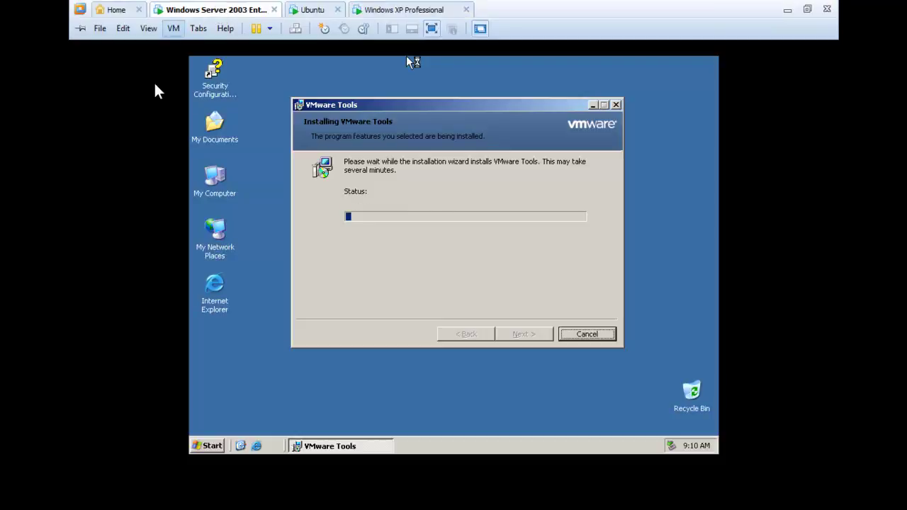
pyautogui.moveTo(428, 104); pyautogui.dragTo(442, 112)
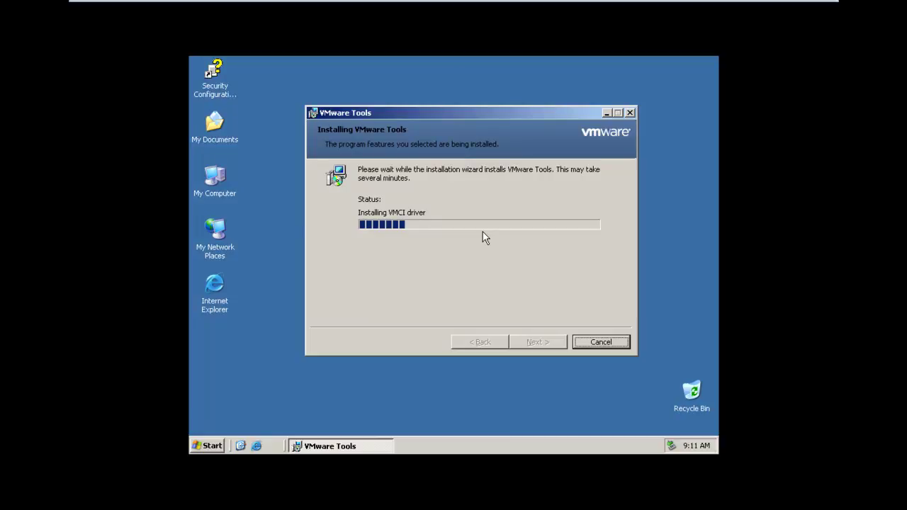
pyautogui.rightClick(658, 157)
pyautogui.click(648, 177)
# Step: Switch to the Ubuntu virtual machine and look at its Dash applications and desktop context menu, closing both
pyautogui.moveTo(386, 6)
pyautogui.click(314, 9)
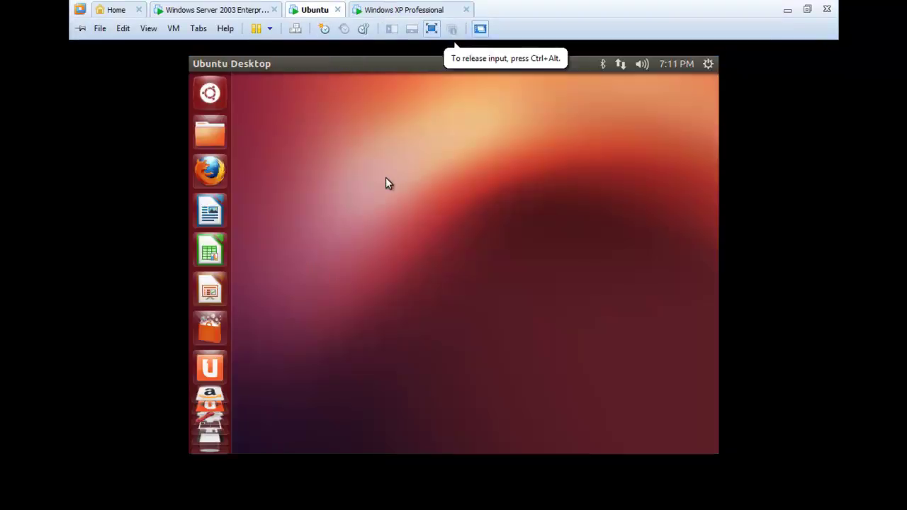
pyautogui.click(227, 95)
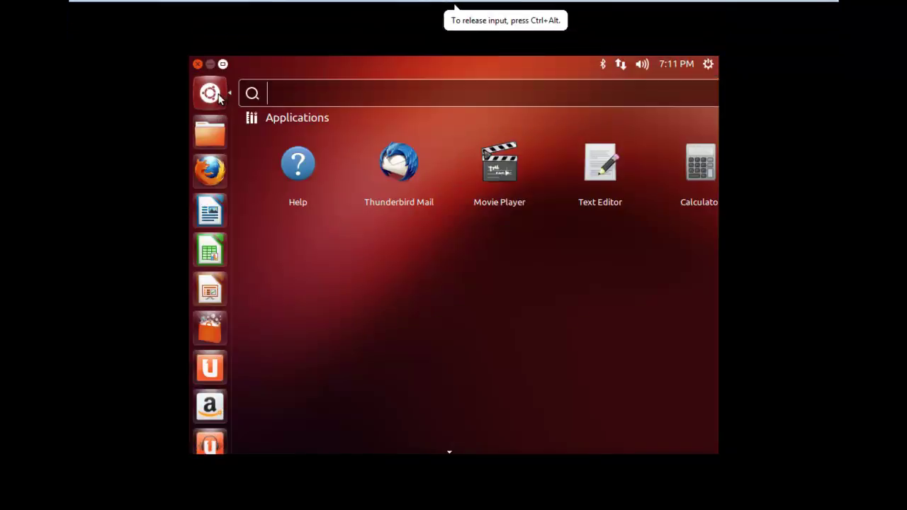
pyautogui.click(224, 94)
pyautogui.rightClick(411, 133)
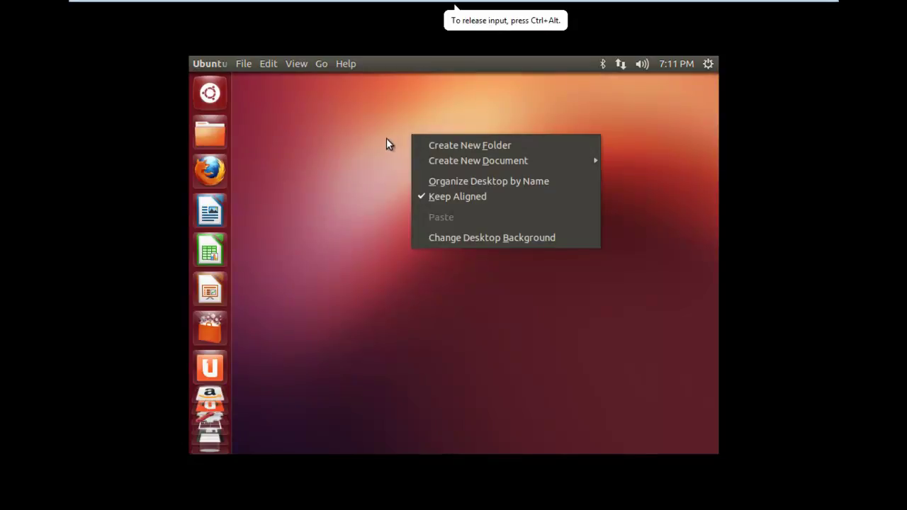
pyautogui.click(439, 294)
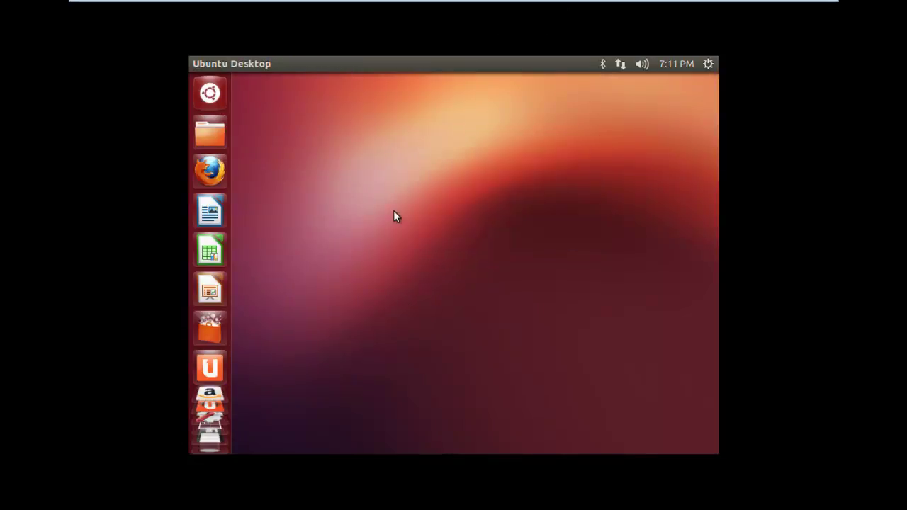
# Step: Check the Windows XP and Ubuntu virtual machines, and return to the VMware Tools installation in Windows Server 2003
pyautogui.click(359, 15)
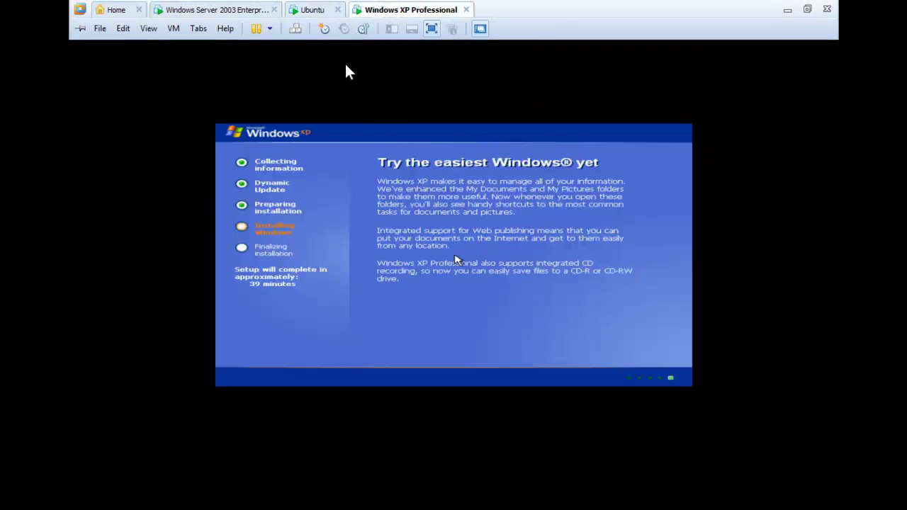
pyautogui.click(313, 11)
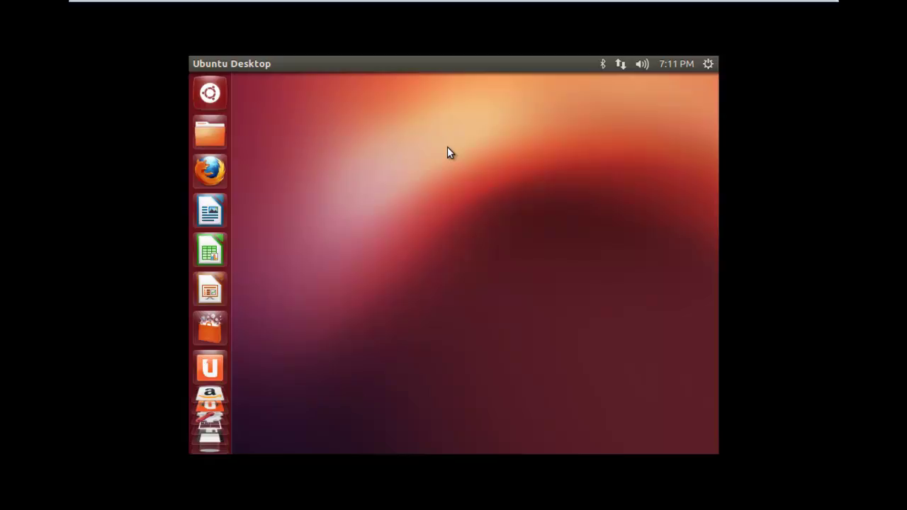
pyautogui.moveTo(280, 3)
pyautogui.click(237, 14)
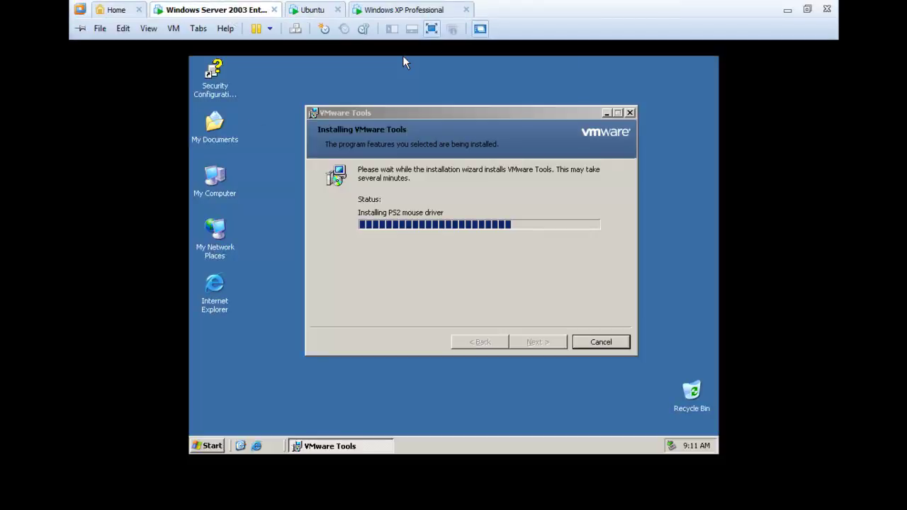
pyautogui.click(402, 63)
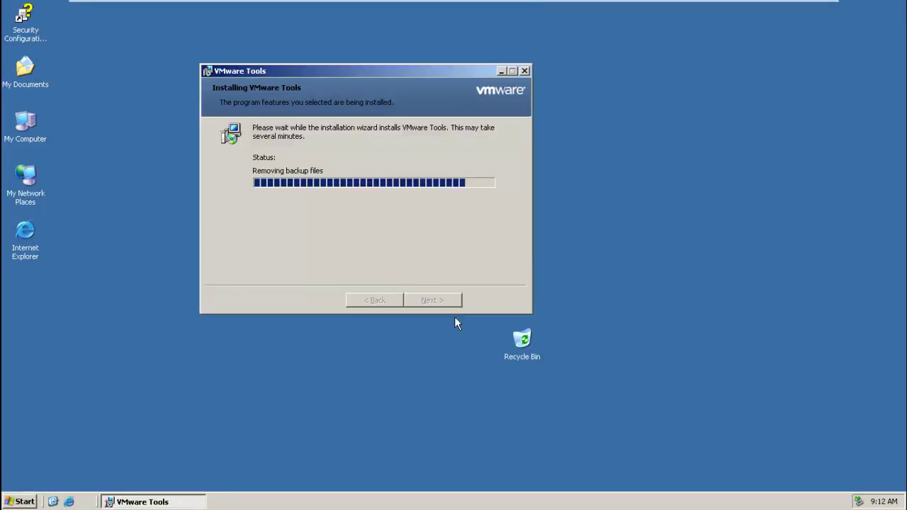
# Step: Finish the VMware Tools wizard and restart Windows Server 2003
pyautogui.moveTo(445, 3)
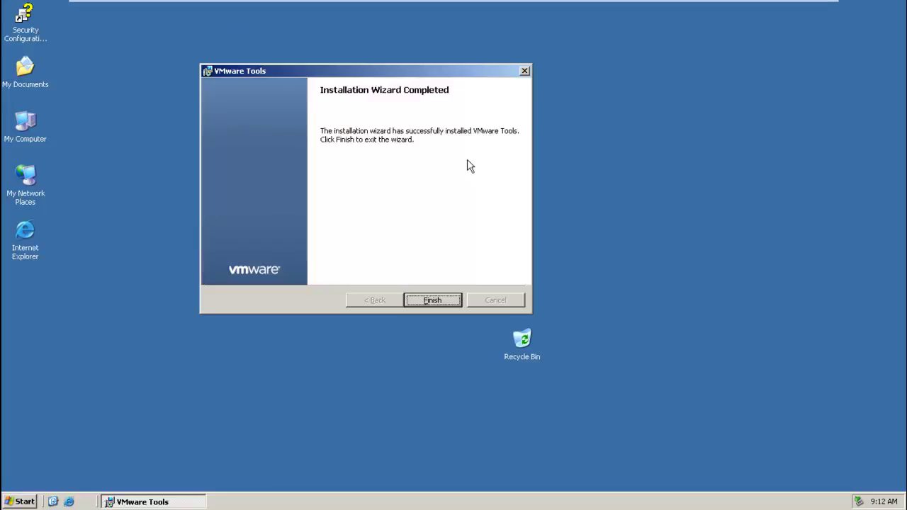
pyautogui.click(440, 301)
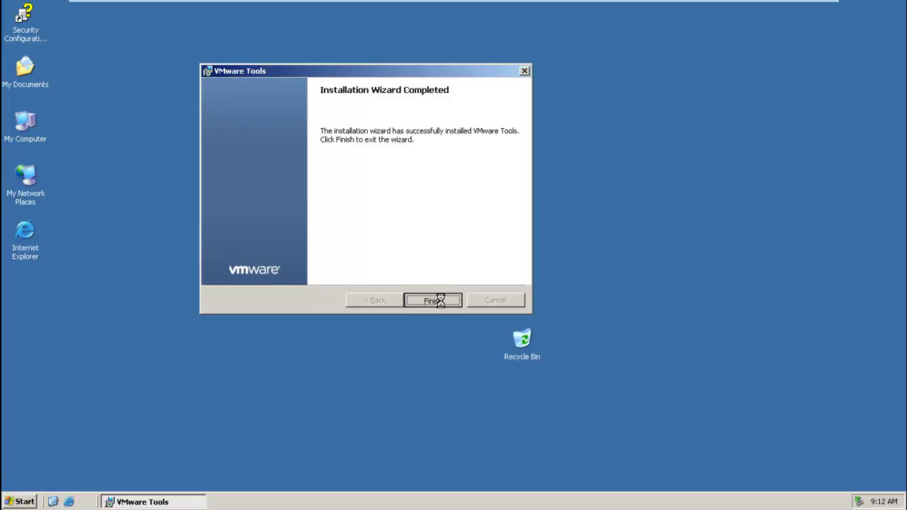
pyautogui.click(409, 130)
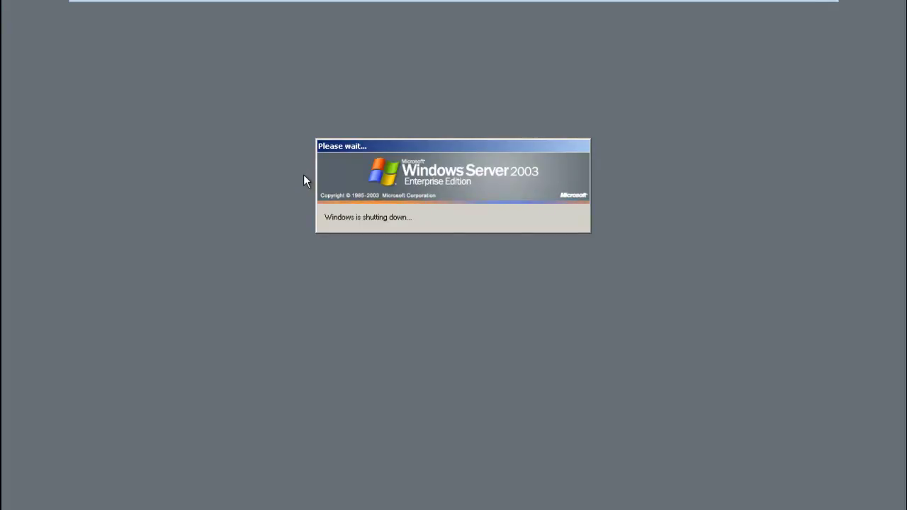
# Step: View the VMware Tools option for the Windows Server 2003 virtual machine, and check the Windows XP setup progress
pyautogui.moveTo(292, 2)
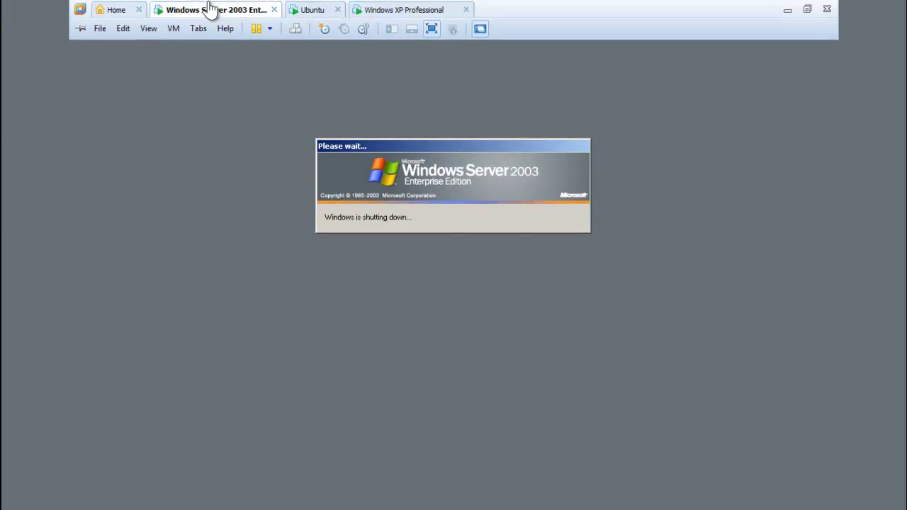
pyautogui.rightClick(219, 13)
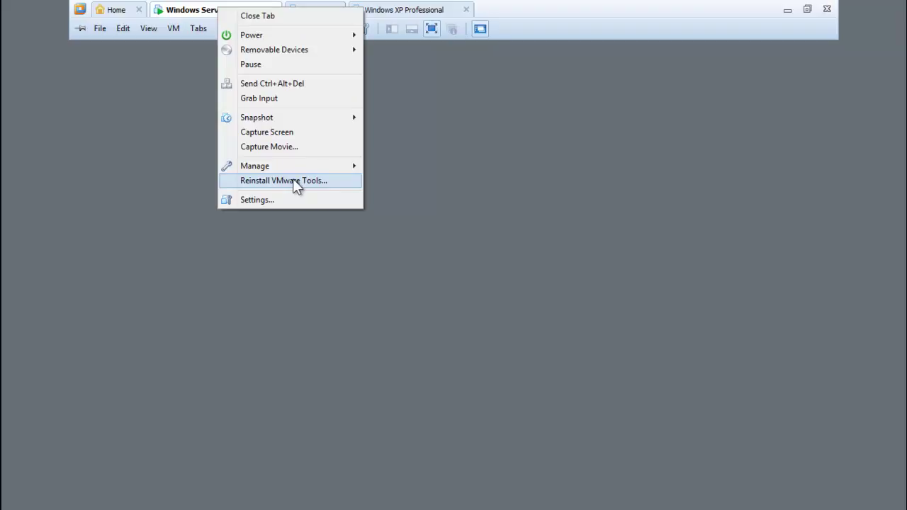
pyautogui.click(504, 214)
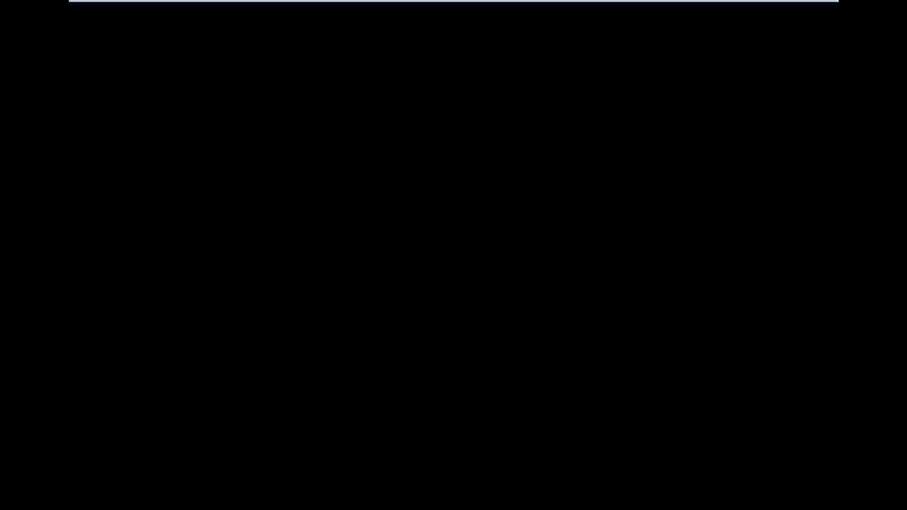
pyautogui.moveTo(377, 5)
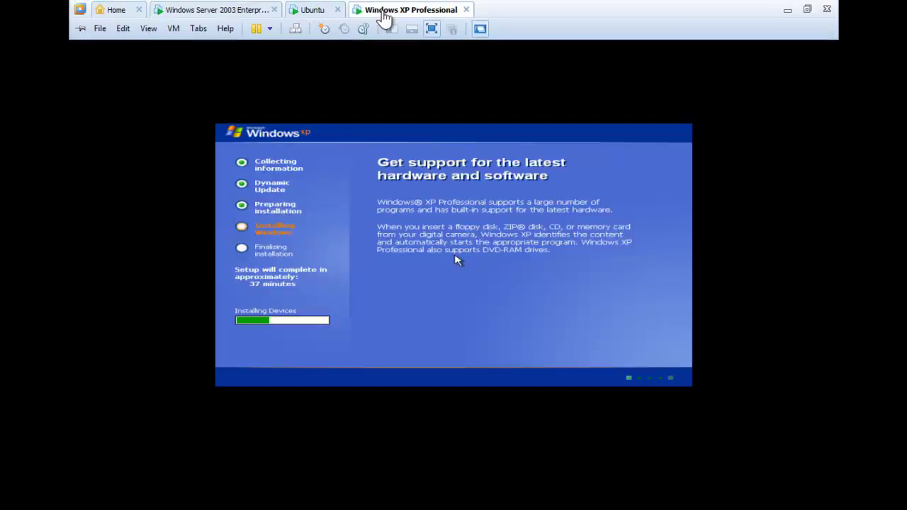
pyautogui.click(228, 10)
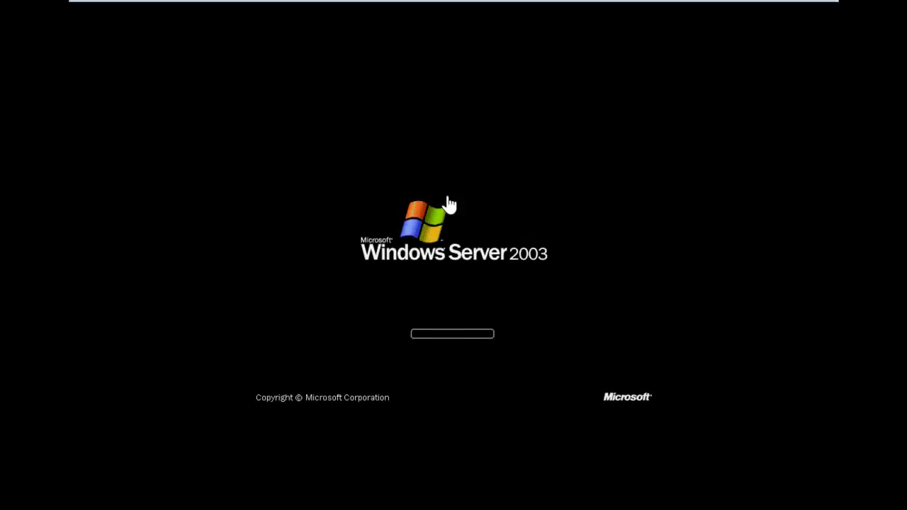
# Step: Minimize VMware, refresh the host desktop and bring back the Windows Server 2003 virtual machine
pyautogui.click(788, 8)
pyautogui.rightClick(500, 182)
pyautogui.click(557, 221)
pyautogui.moveTo(176, 501)
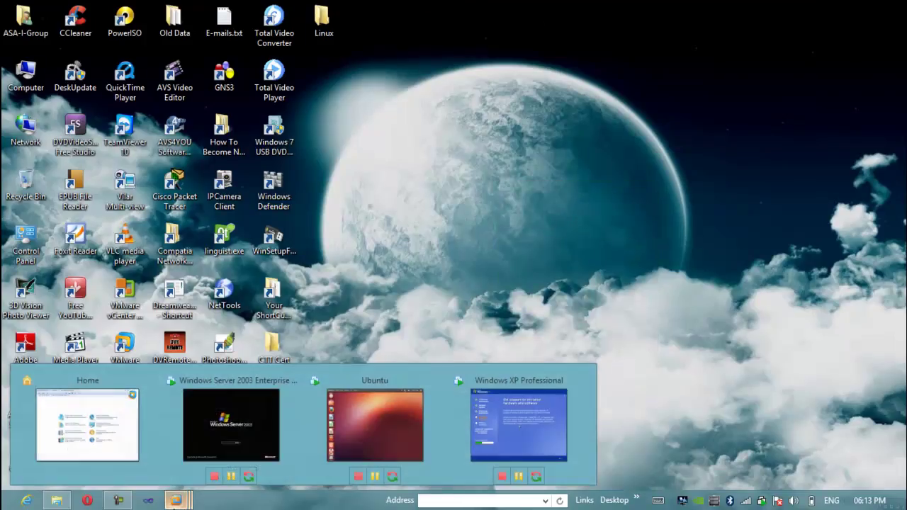
pyautogui.click(238, 444)
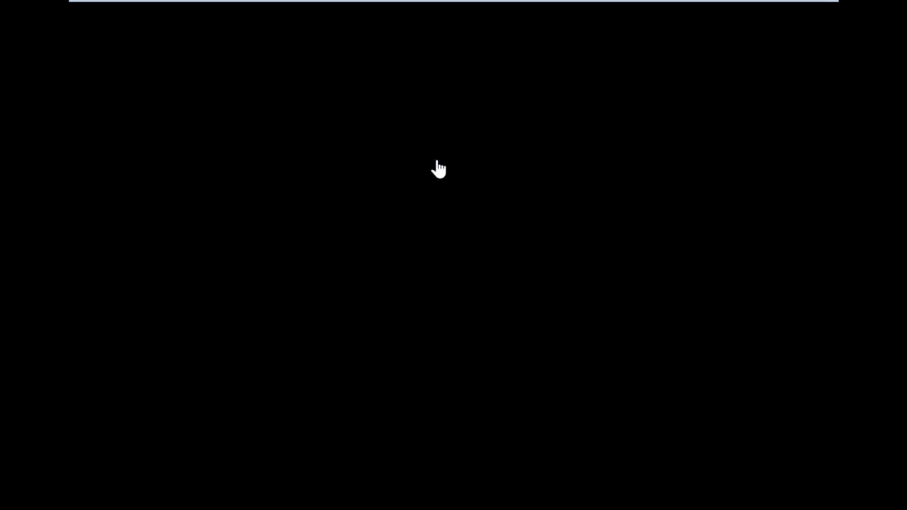
# Step: Switch to the Ubuntu virtual machine, and open and dismiss its desktop context menu
pyautogui.click(313, 11)
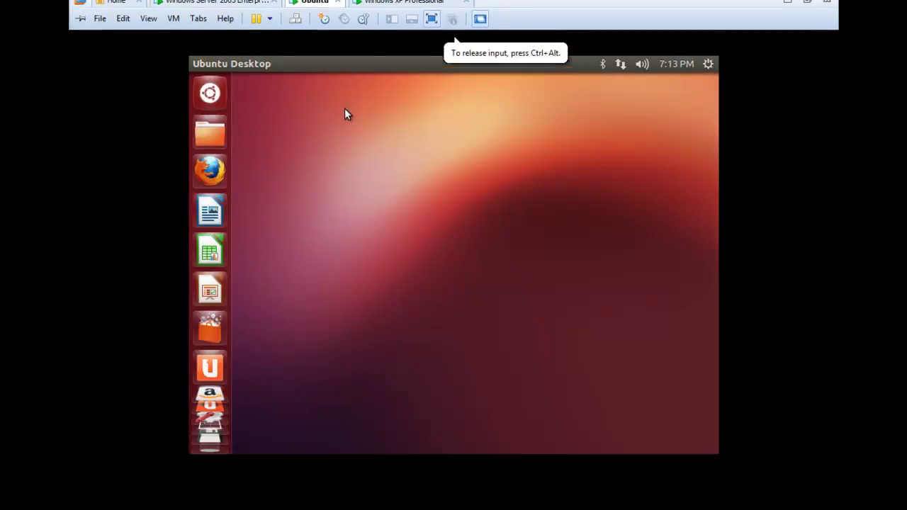
pyautogui.rightClick(380, 146)
pyautogui.click(349, 146)
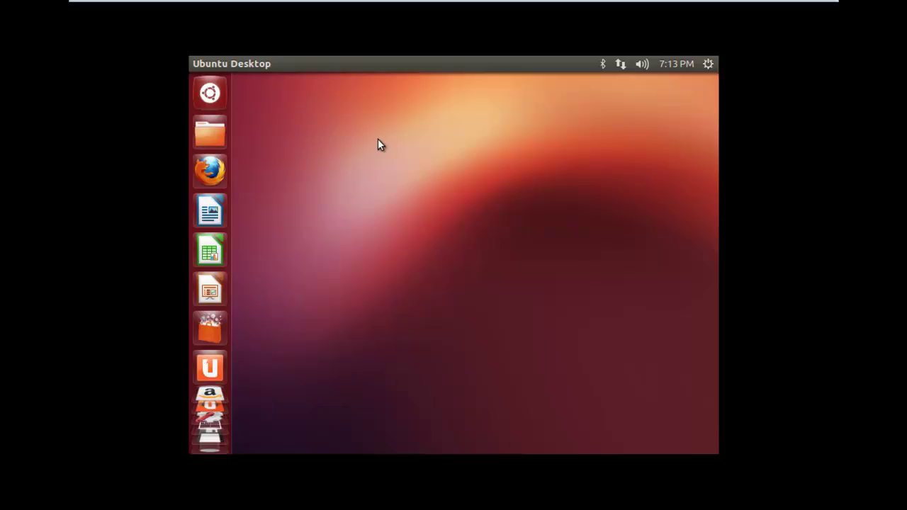
pyautogui.moveTo(130, 7)
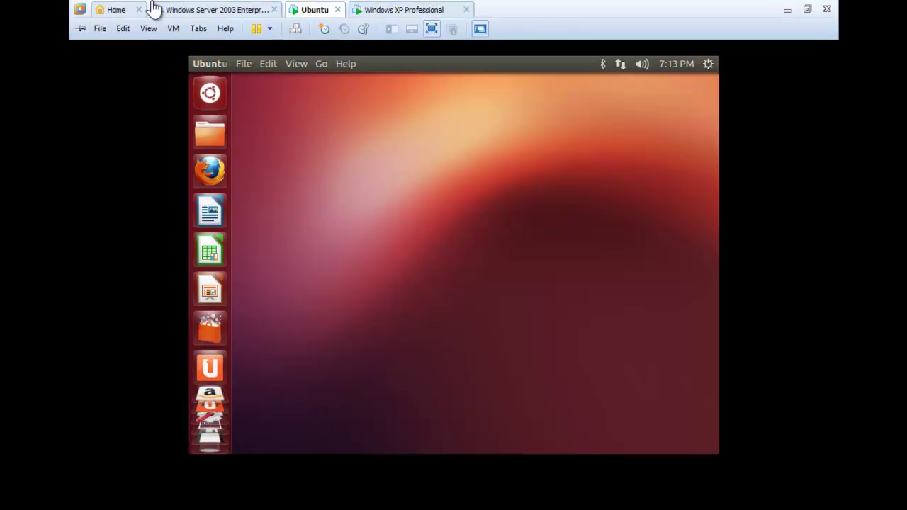
# Step: Send Ctrl+Alt+Del to the Windows Server 2003 virtual machine, log on and refresh its desktop
pyautogui.click(182, 10)
pyautogui.moveTo(196, 5)
pyautogui.click(173, 28)
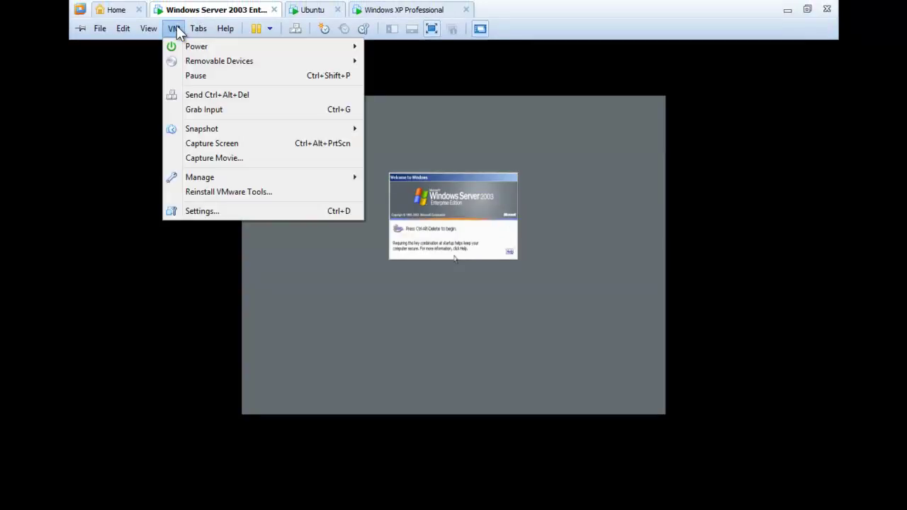
pyautogui.click(207, 99)
pyautogui.click(458, 259)
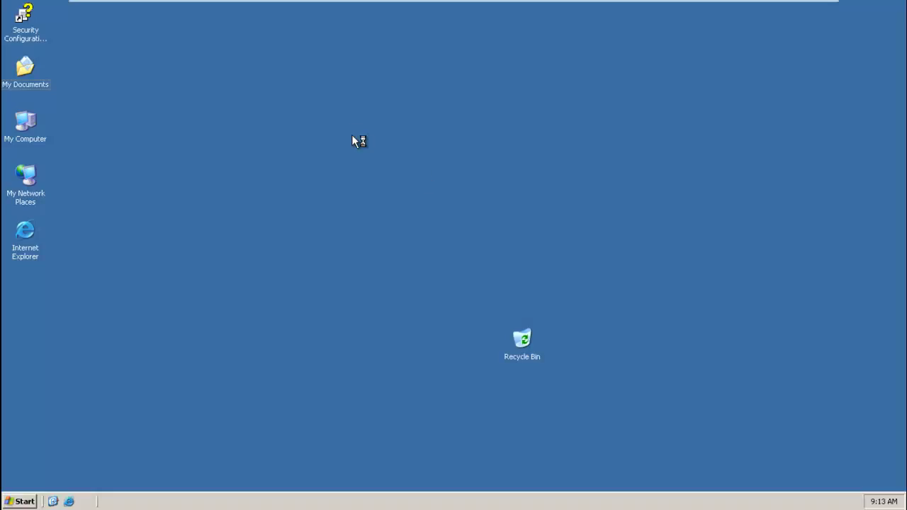
pyautogui.rightClick(367, 157)
pyautogui.click(367, 153)
# Step: Open Add or Remove Programs in Windows Server 2003 and select the VMware Tools entry to check its installation
pyautogui.click(26, 501)
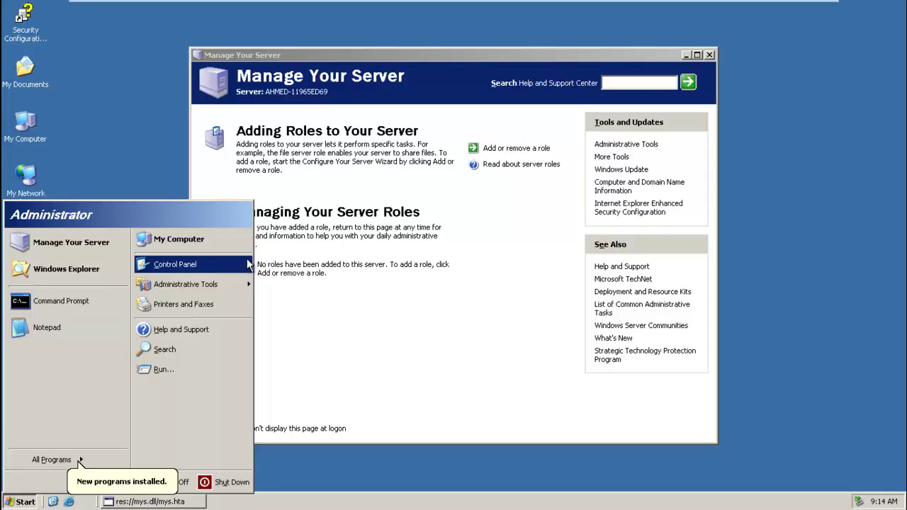
pyautogui.moveTo(245, 265)
pyautogui.click(296, 500)
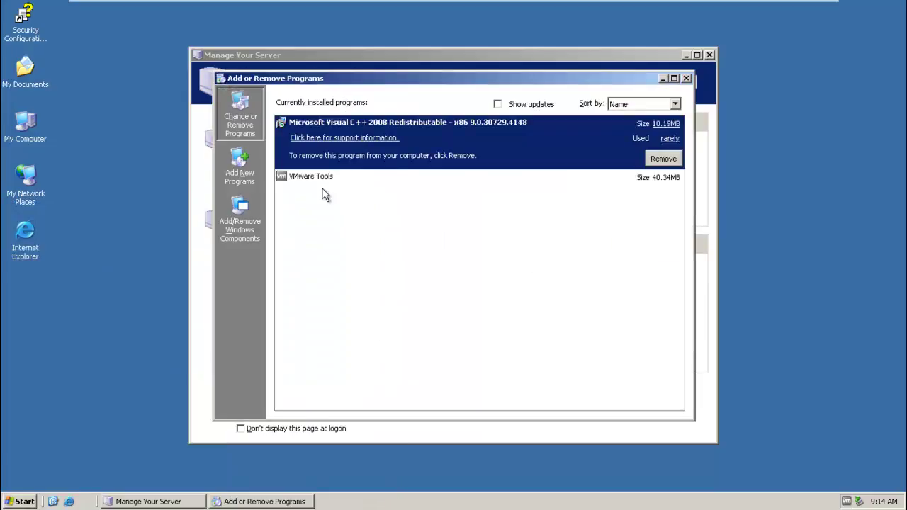
pyautogui.click(354, 177)
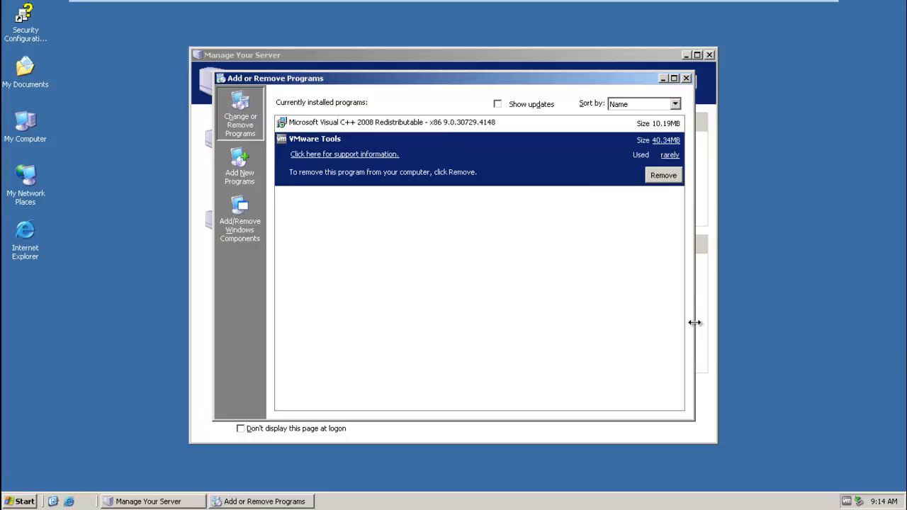
# Step: Close Add or Remove Programs and Manage Your Server, and refresh the Windows Server 2003 desktop
pyautogui.click(686, 78)
pyautogui.click(709, 54)
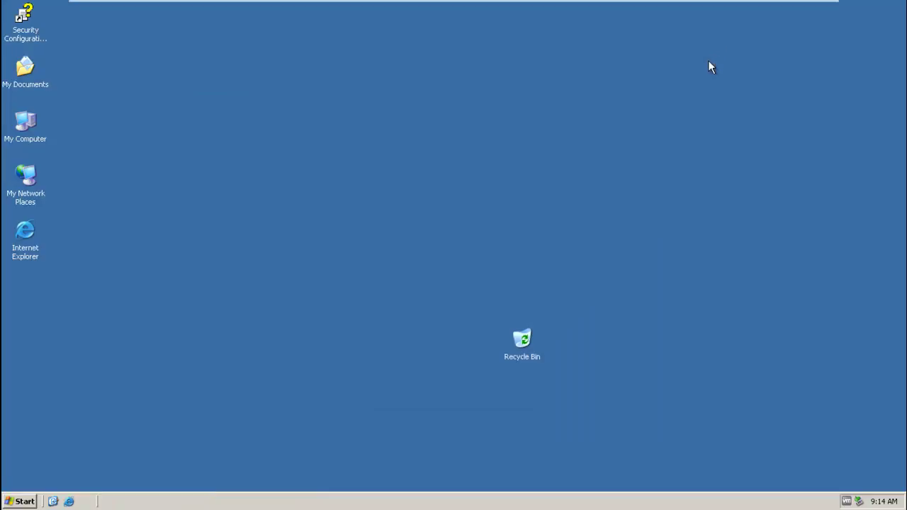
pyautogui.rightClick(361, 199)
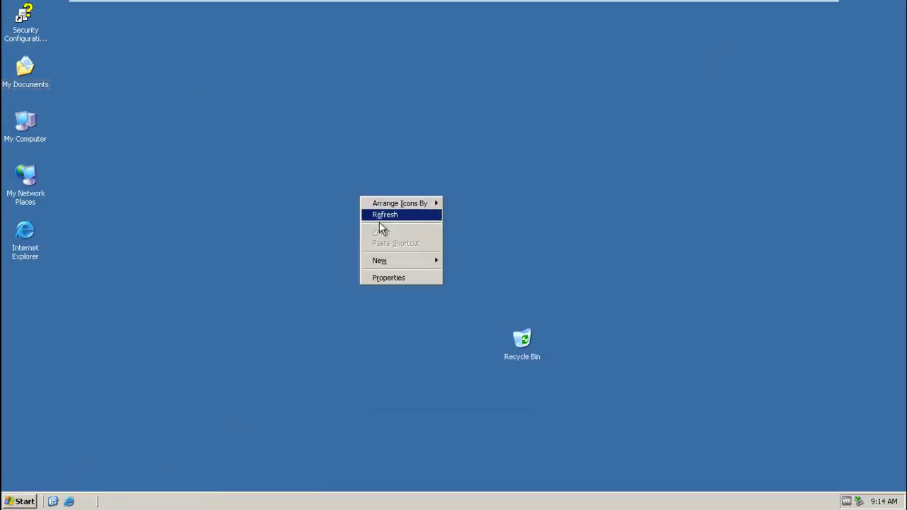
pyautogui.click(378, 215)
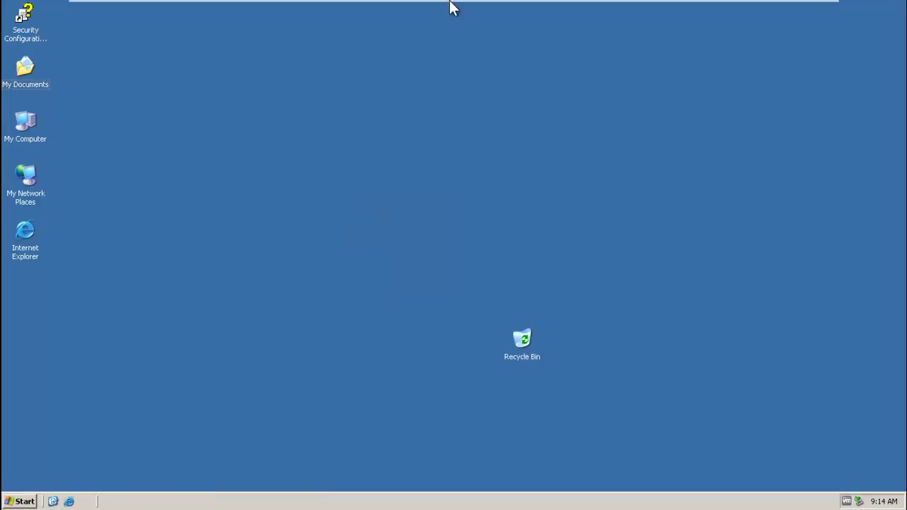
# Step: View the Ubuntu virtual machine, check the Windows XP Professional setup progress and return to Ubuntu
pyautogui.moveTo(453, 6)
pyautogui.click(319, 11)
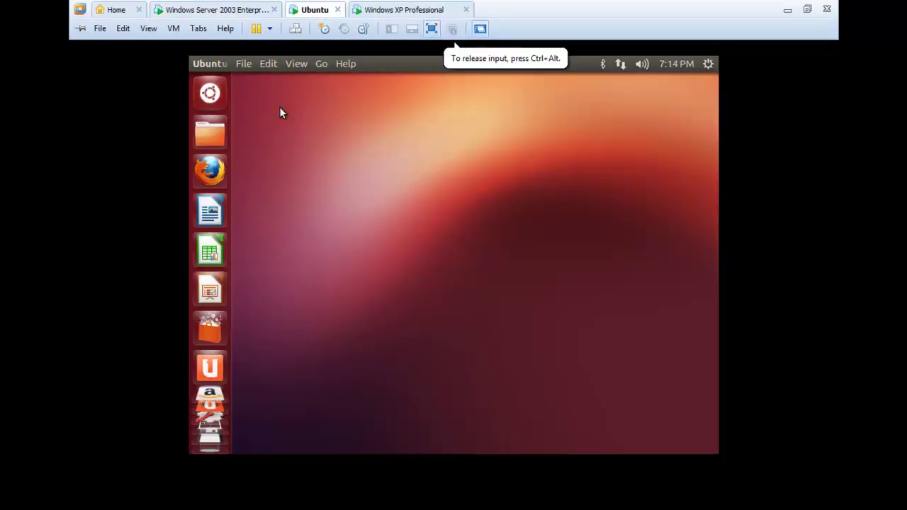
pyautogui.click(412, 8)
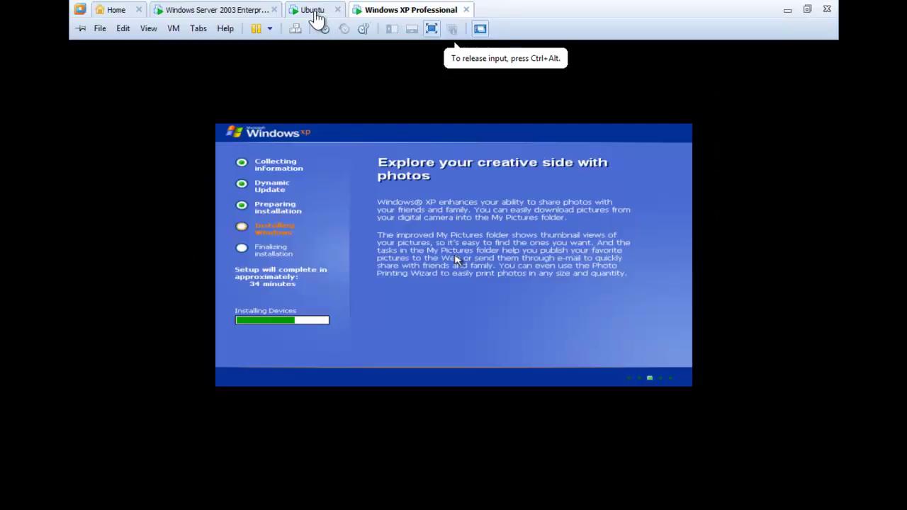
pyautogui.click(315, 11)
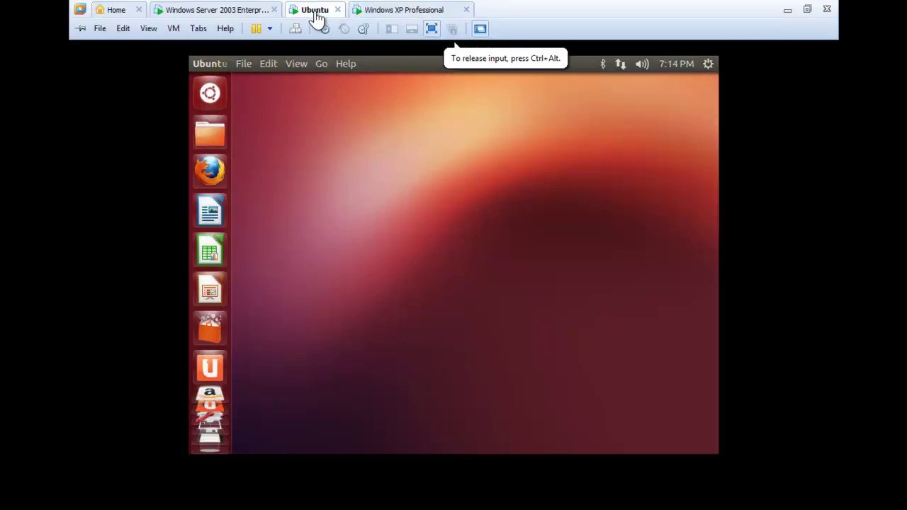
# Step: Minimize the VMware window and refresh the host desktop
pyautogui.click(789, 11)
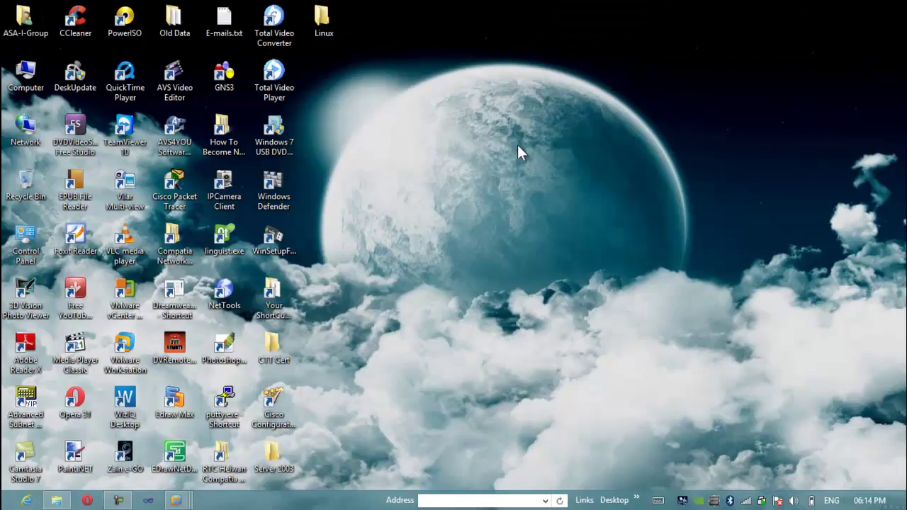
pyautogui.rightClick(518, 146)
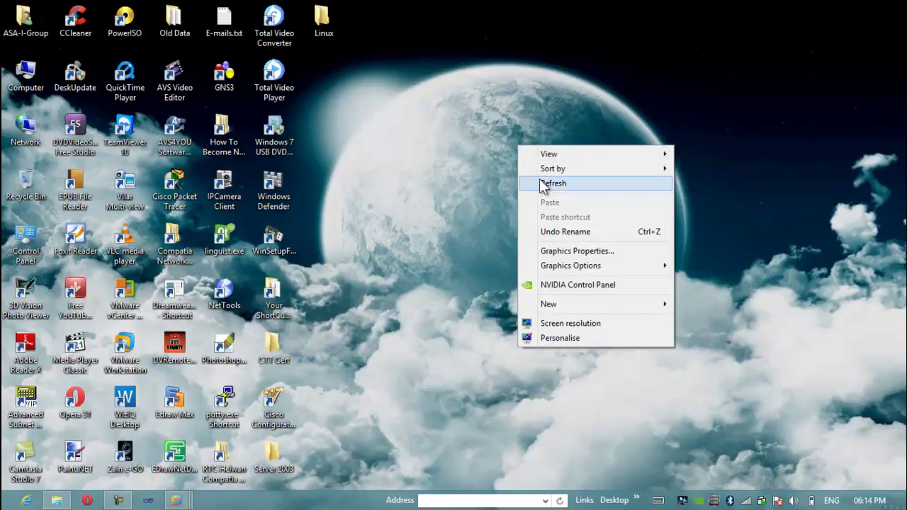
pyautogui.click(543, 185)
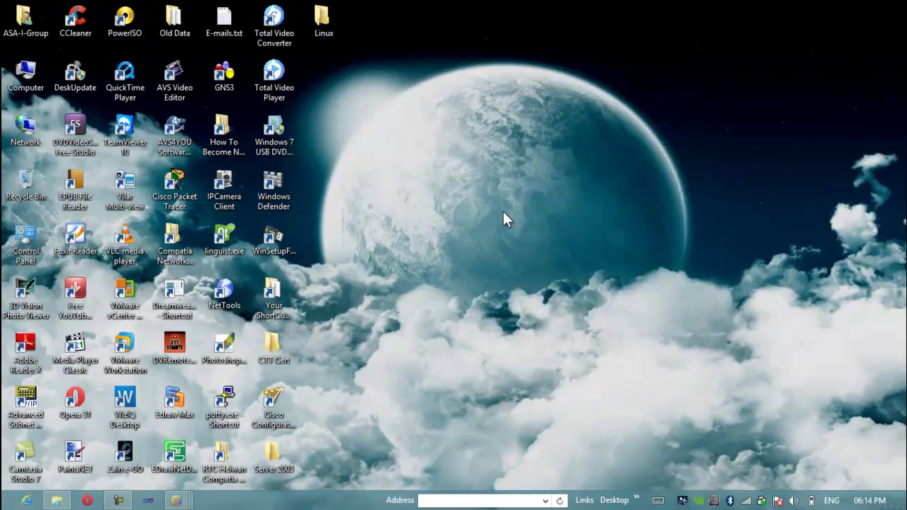